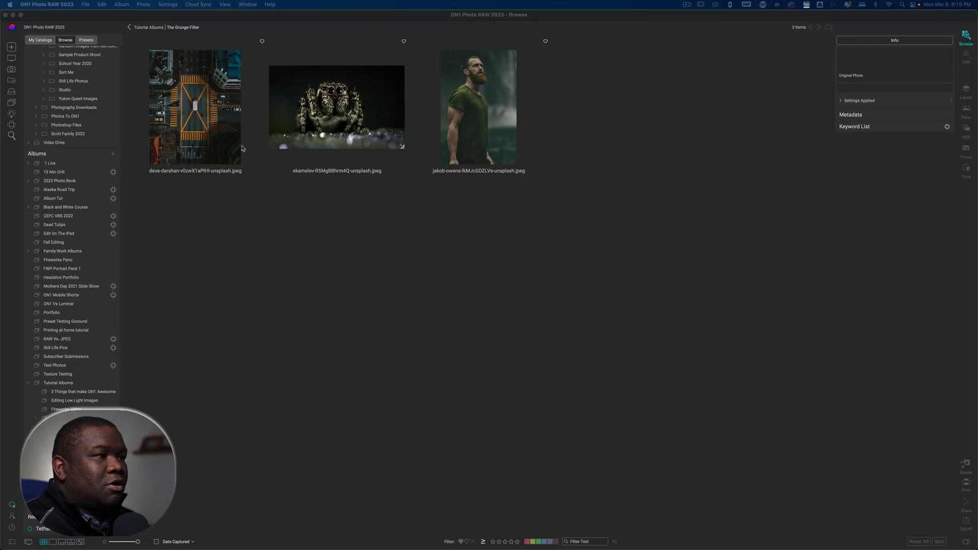
# Open the jumping spider photo from The Grunge Filter album in the Edit module
pyautogui.click(337, 115)
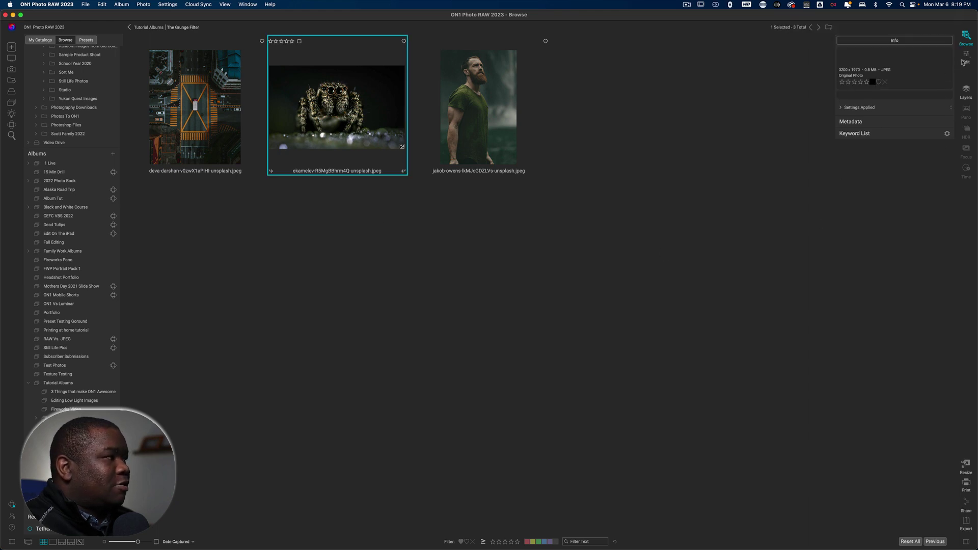
pyautogui.press('Return')
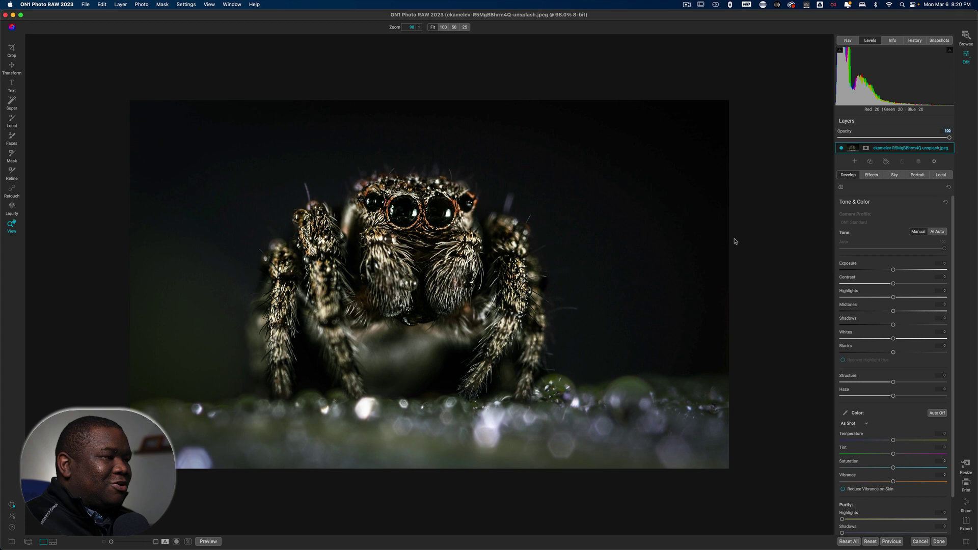
# View the spider at 100% and compare Bleach Bypass off and on, leaving it enabled
pyautogui.click(430, 280)
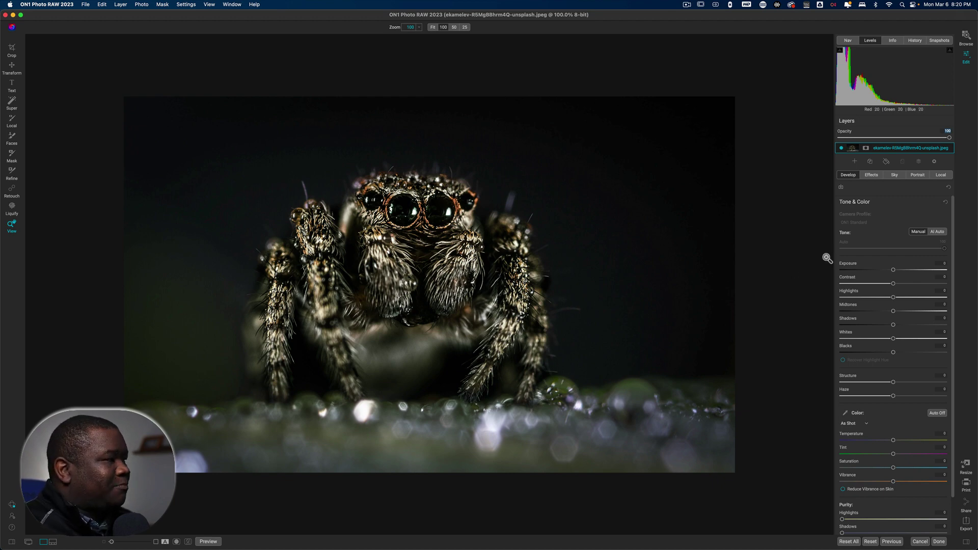
pyautogui.click(871, 175)
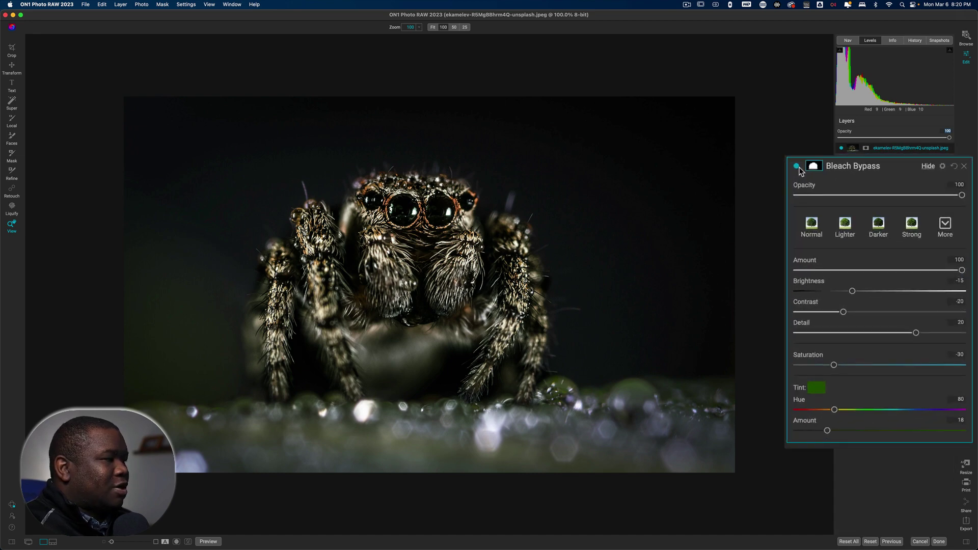
pyautogui.click(797, 167)
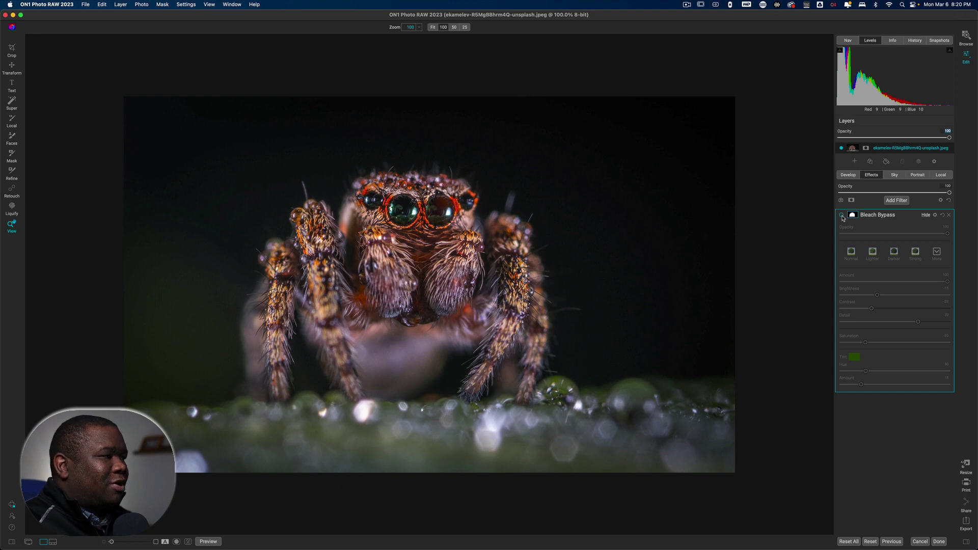
pyautogui.click(843, 217)
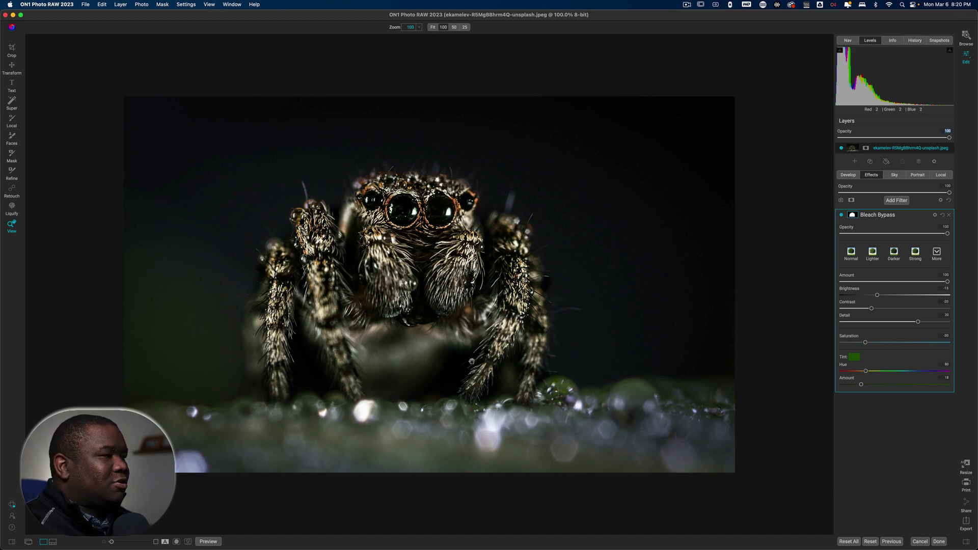
pyautogui.click(843, 214)
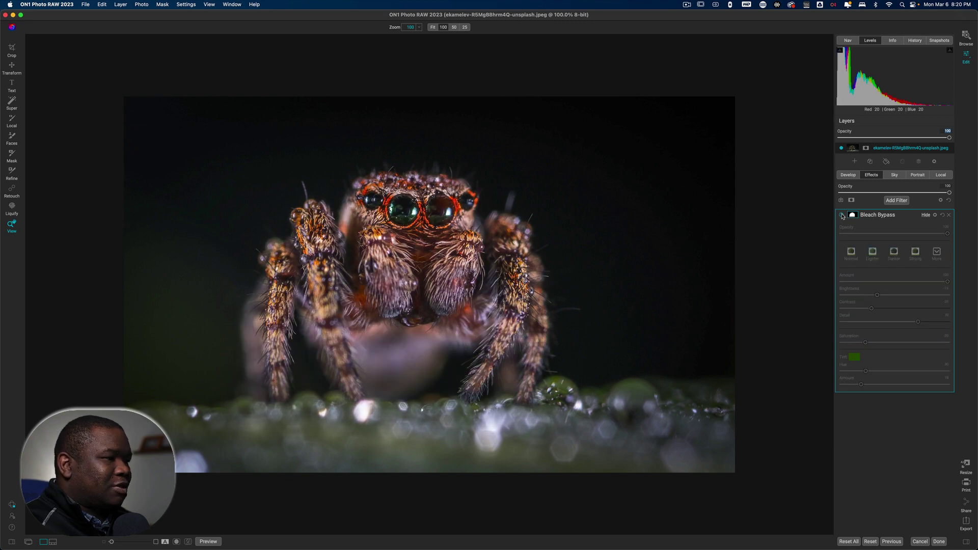
pyautogui.click(843, 215)
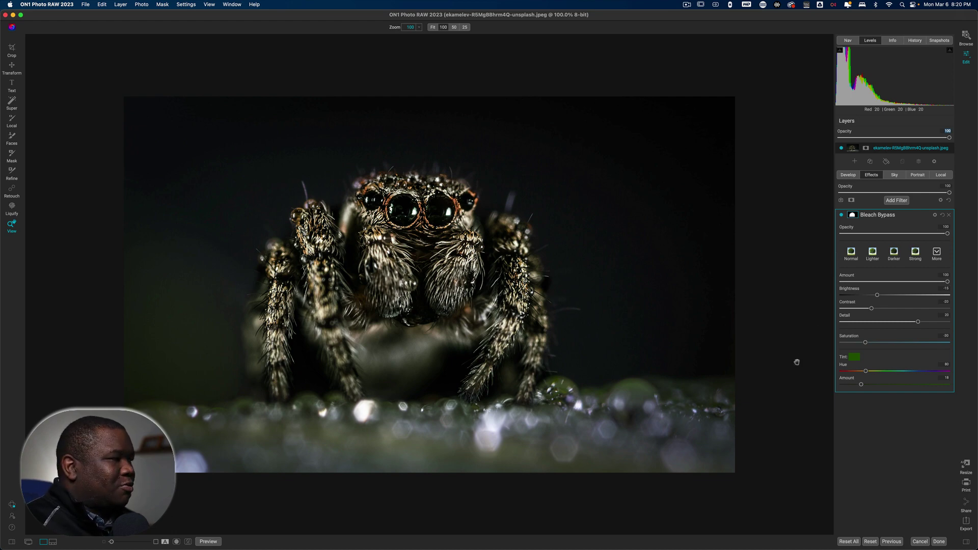
# Add a Grunge filter to the spider with Detail 39, Brightness 19 and Amount 86
pyautogui.click(900, 201)
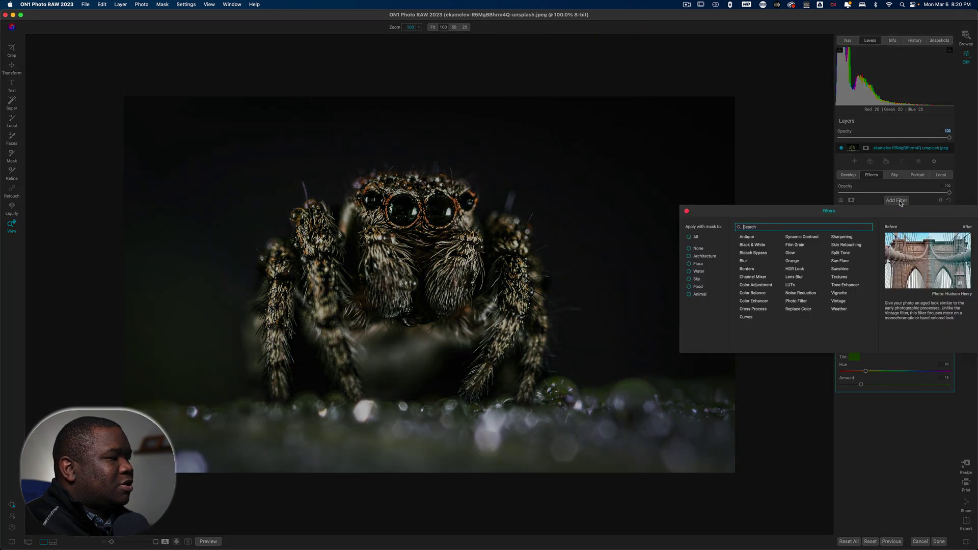
pyautogui.click(791, 262)
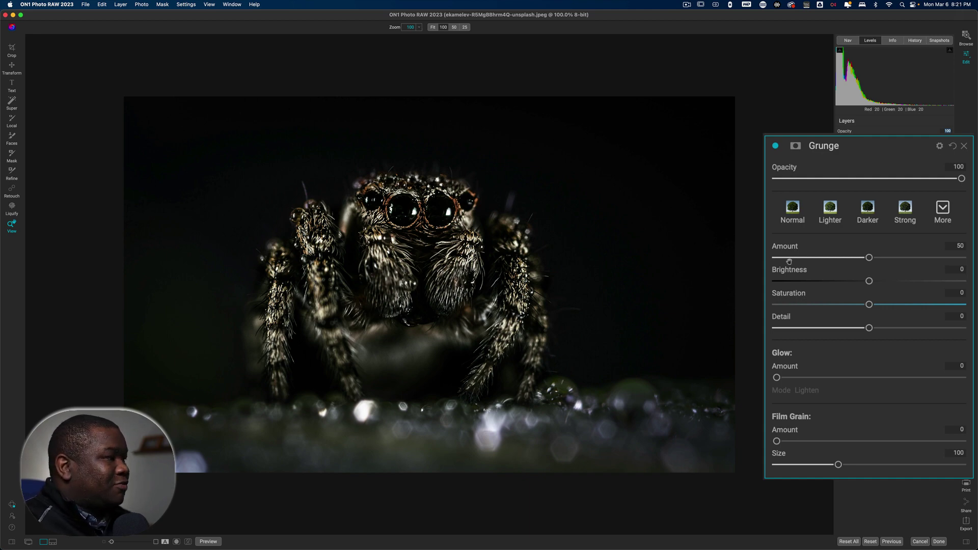
pyautogui.moveTo(959, 179)
pyautogui.mouseDown()
pyautogui.moveTo(930, 179)
pyautogui.moveTo(962, 179)
pyautogui.mouseUp()
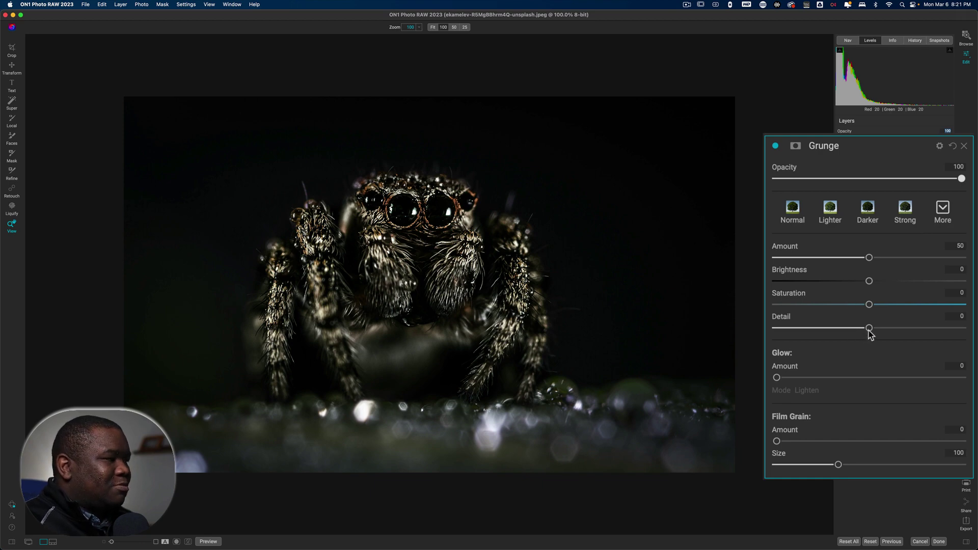
pyautogui.moveTo(869, 328); pyautogui.dragTo(904, 329)
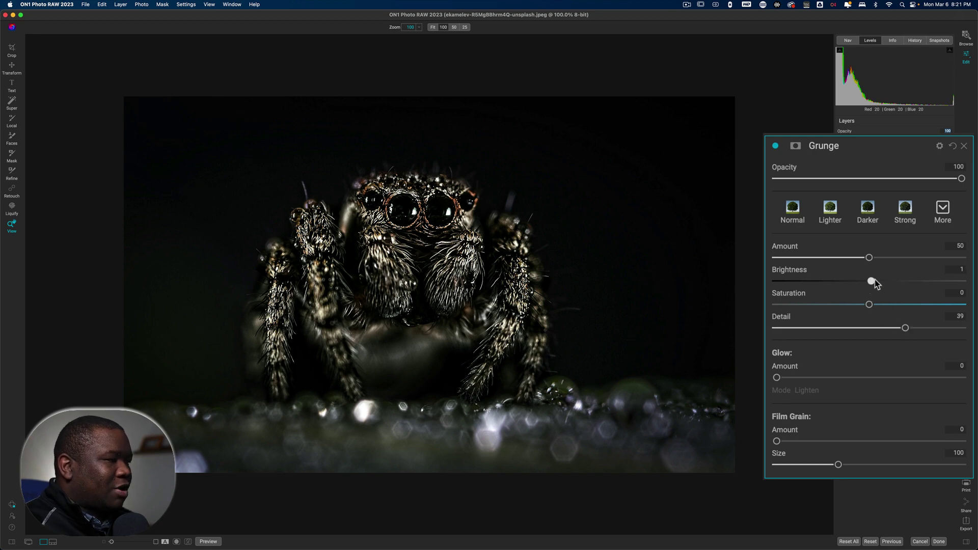
pyautogui.moveTo(869, 281)
pyautogui.mouseDown()
pyautogui.moveTo(917, 281)
pyautogui.moveTo(833, 287)
pyautogui.moveTo(881, 289)
pyautogui.mouseUp()
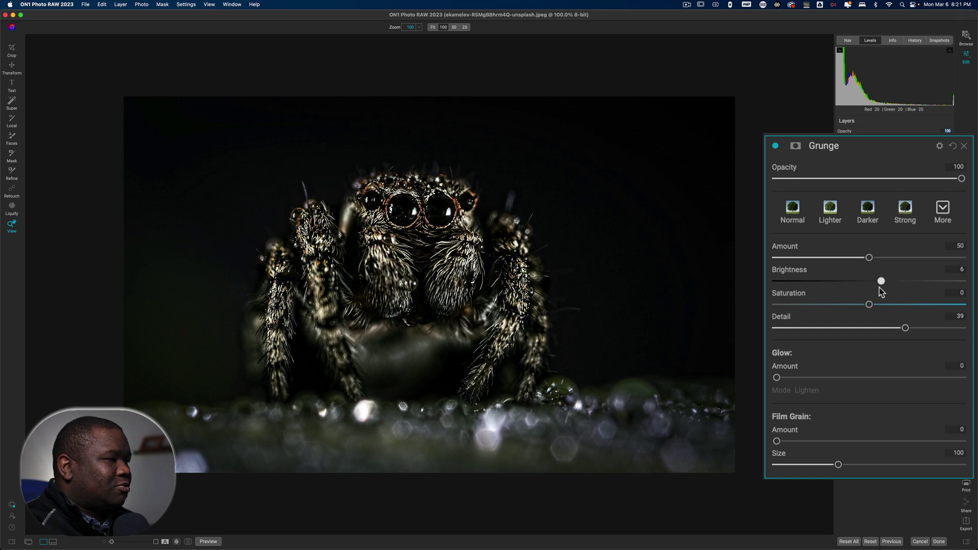
pyautogui.moveTo(882, 282); pyautogui.dragTo(908, 281)
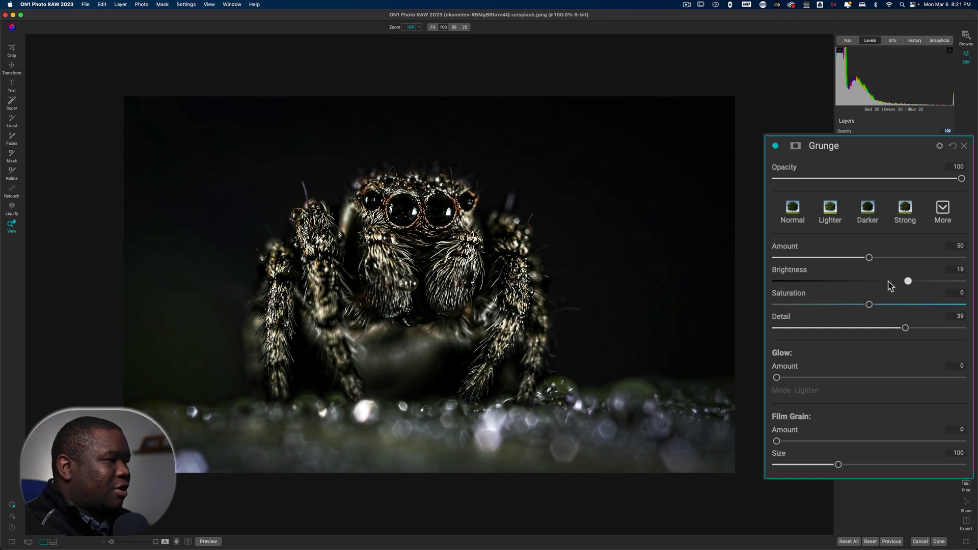
pyautogui.moveTo(869, 258); pyautogui.dragTo(936, 259)
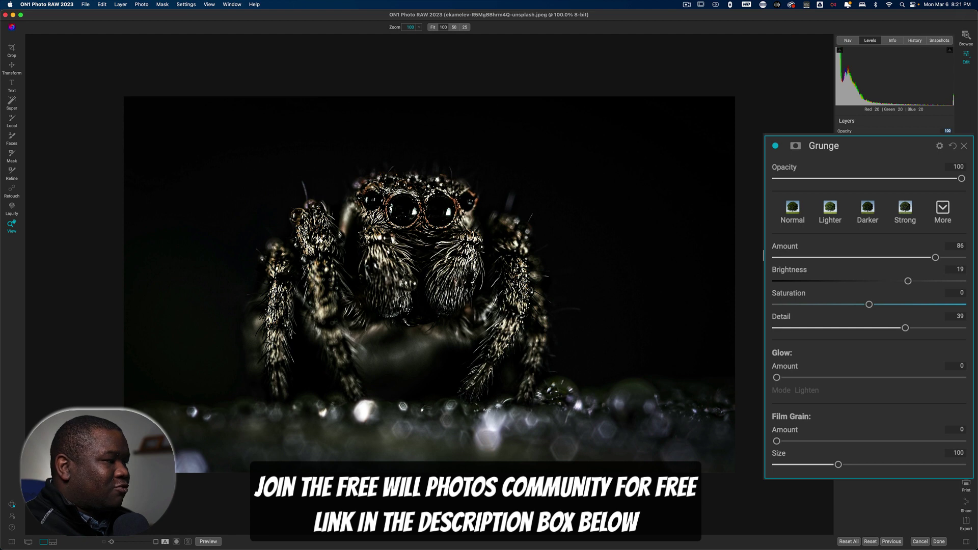
# Set Grunge Glow Amount to 35 in Softlight mode and compare with the original
pyautogui.moveTo(777, 378); pyautogui.dragTo(841, 378)
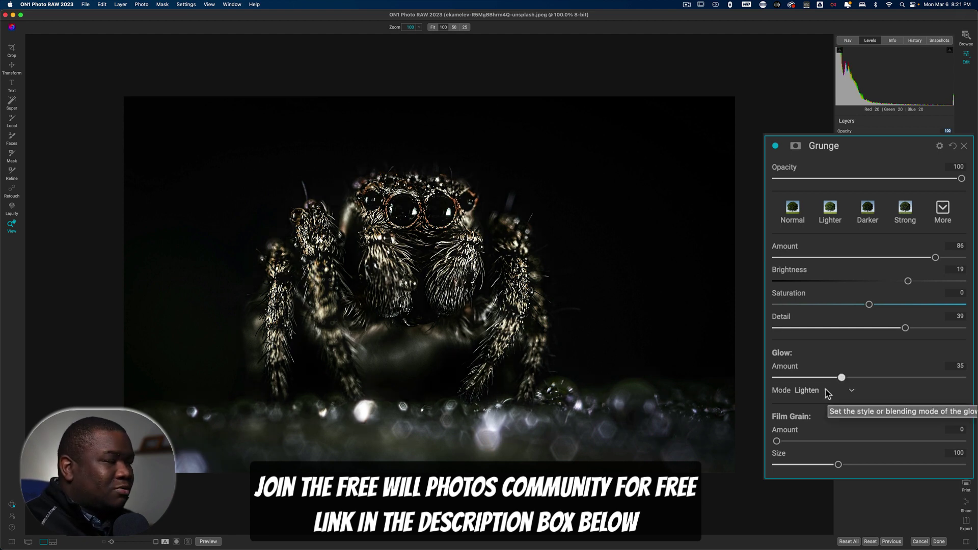
pyautogui.click(826, 391)
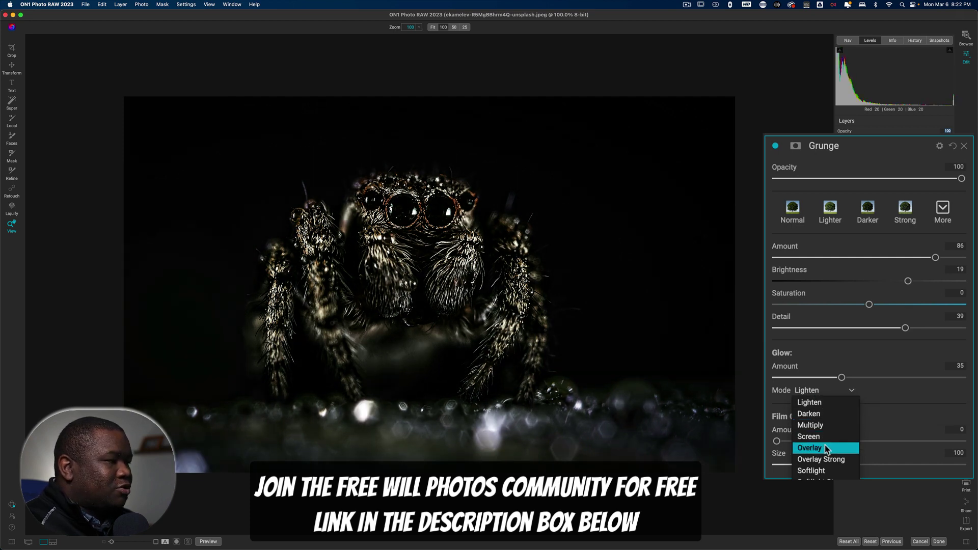
pyautogui.click(827, 471)
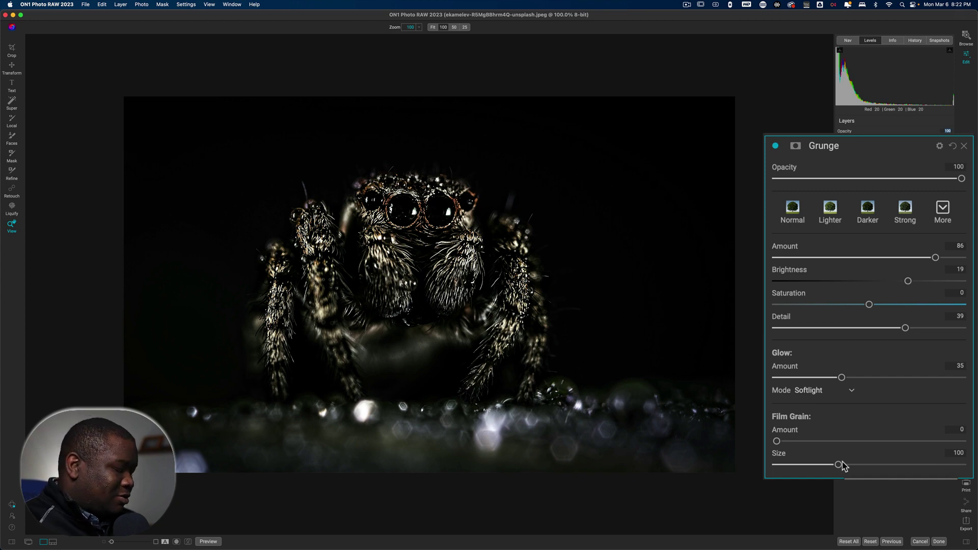
pyautogui.press('\\')
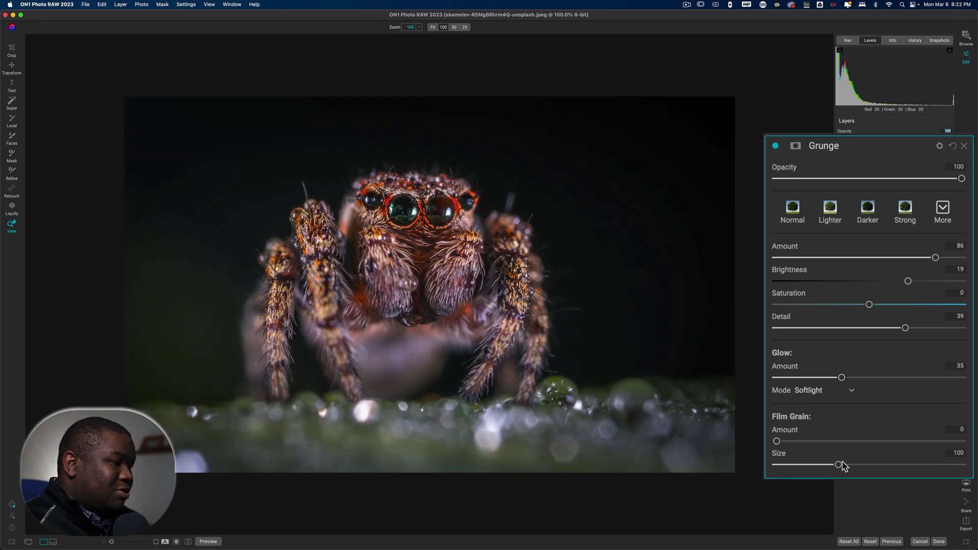
pyautogui.press('\\')
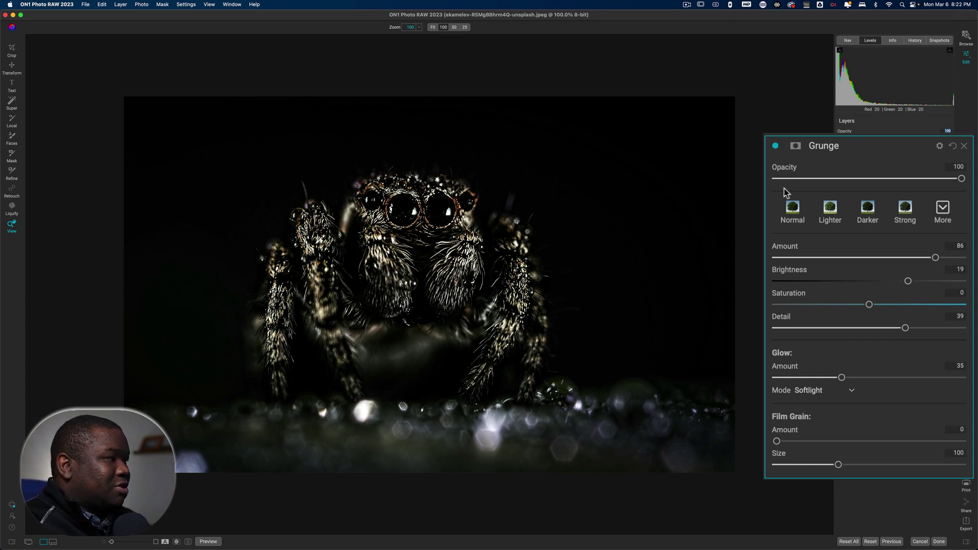
pyautogui.scroll(5, 956, 430)
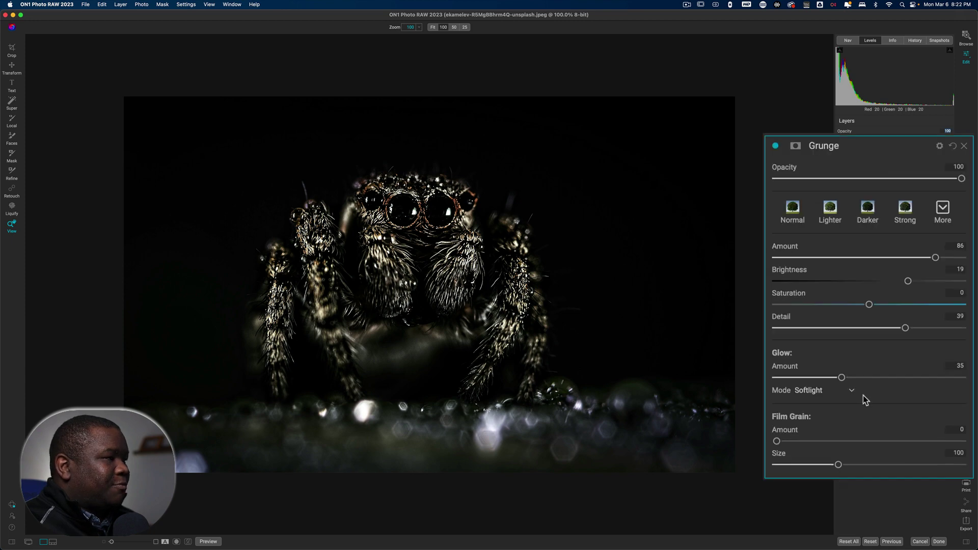
# Apply the B&W Grunge Glow style to the spider, keeping the Lighten glow mode
pyautogui.click(946, 209)
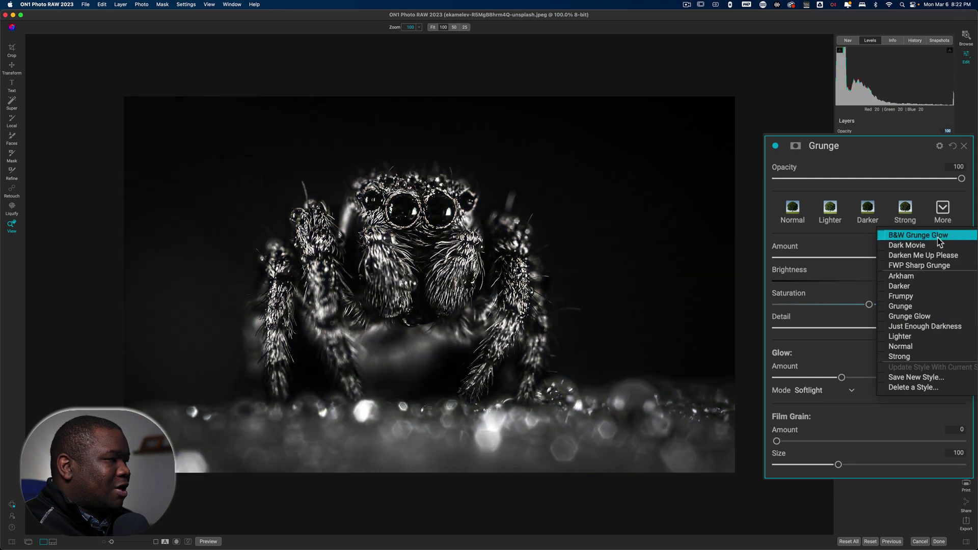
pyautogui.click(944, 237)
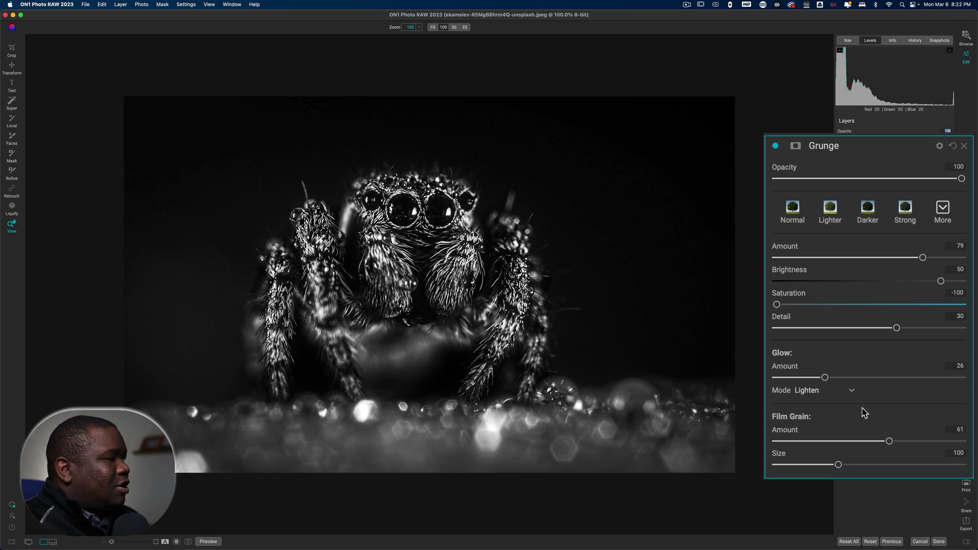
pyautogui.click(819, 396)
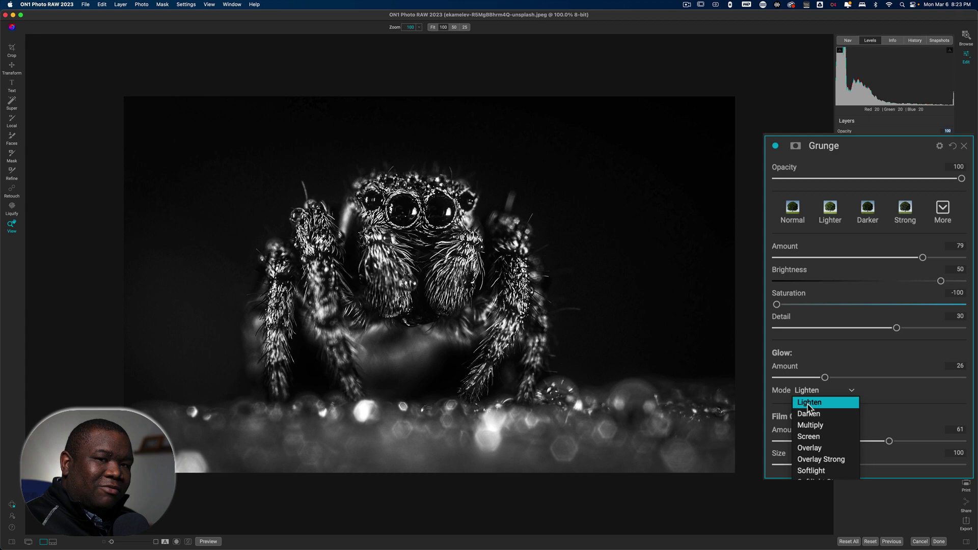
pyautogui.click(808, 404)
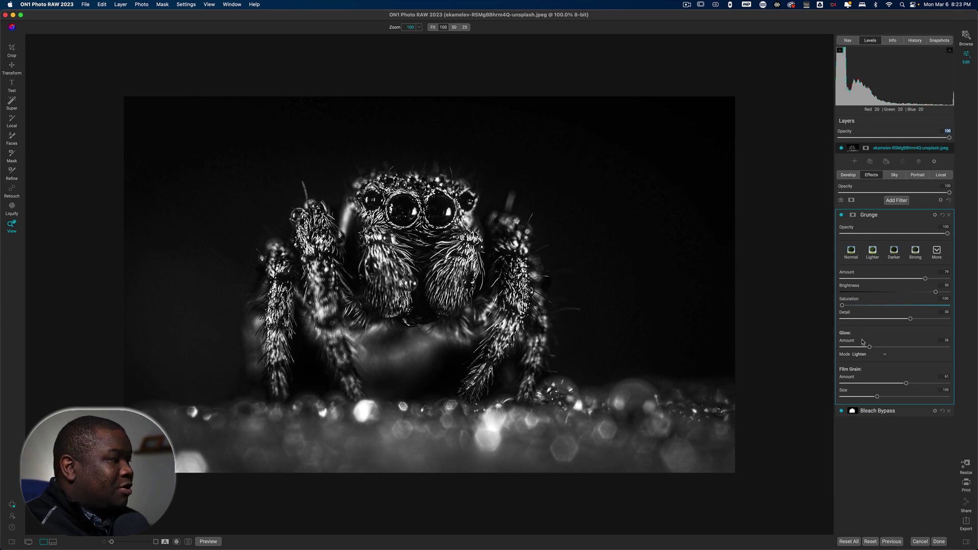
# Finish the spider edit and bring up the Effects filter browser for the aerial street photo
pyautogui.click(938, 542)
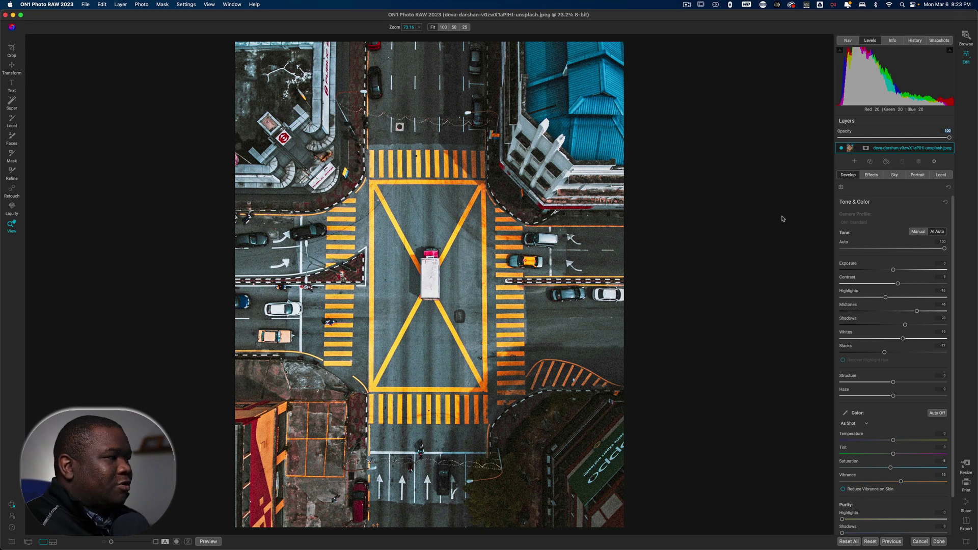
pyautogui.click(871, 176)
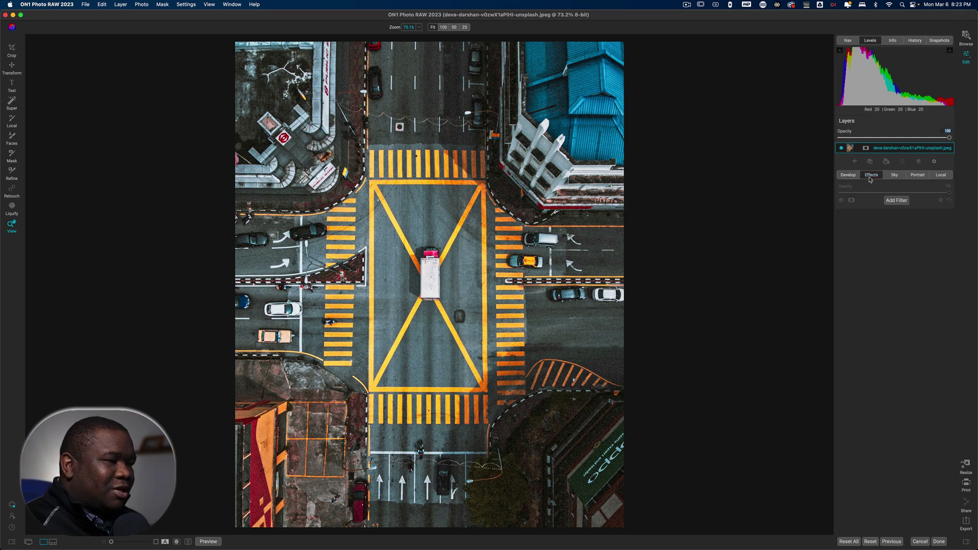
pyautogui.click(897, 201)
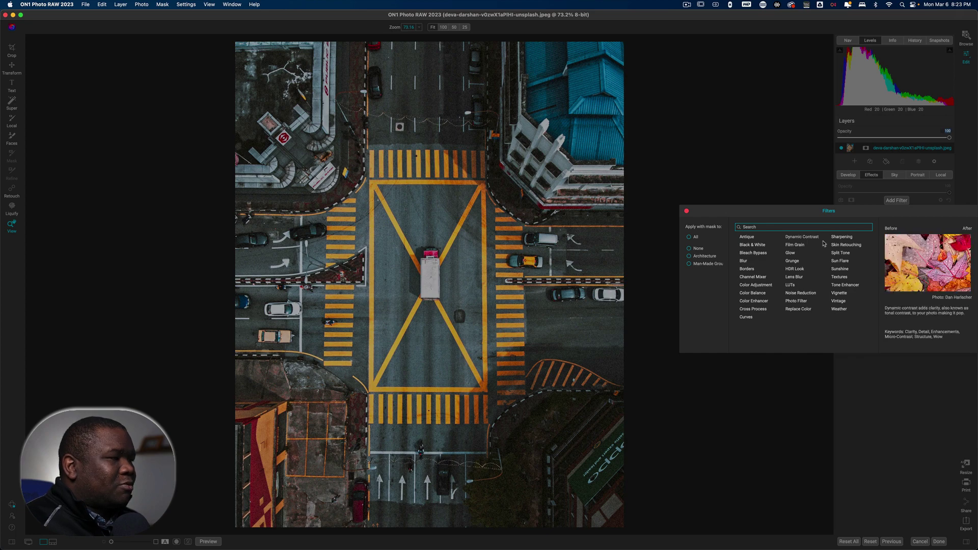
# Apply a Yellow Cross Process with Opacity 74, Contrast 34, Saturation 20 and Brightness -7
pyautogui.click(752, 309)
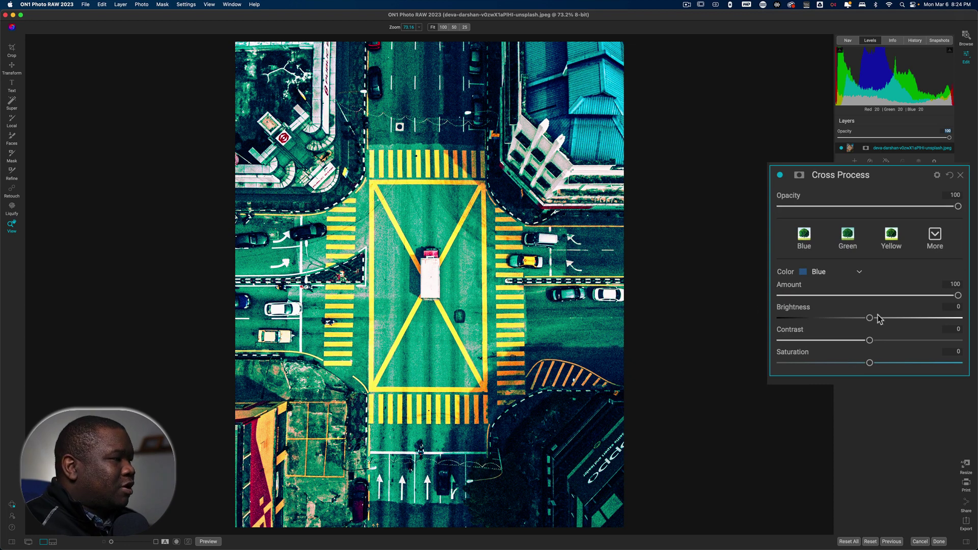
pyautogui.click(834, 273)
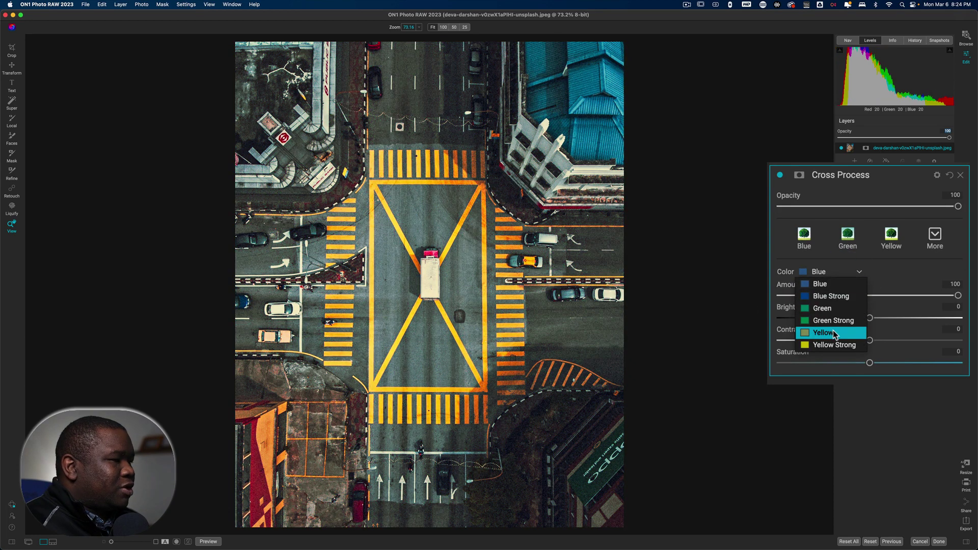
pyautogui.click(834, 334)
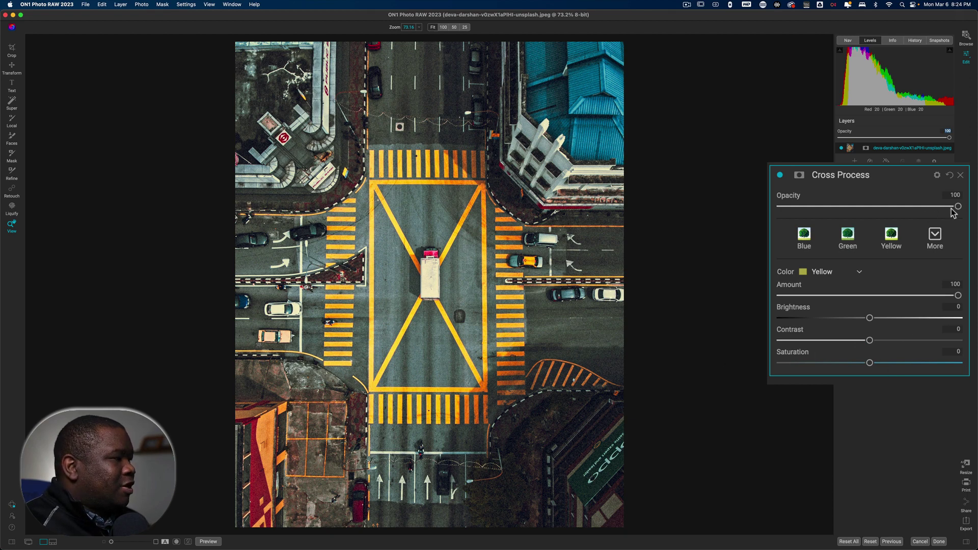
pyautogui.moveTo(957, 206); pyautogui.dragTo(913, 206)
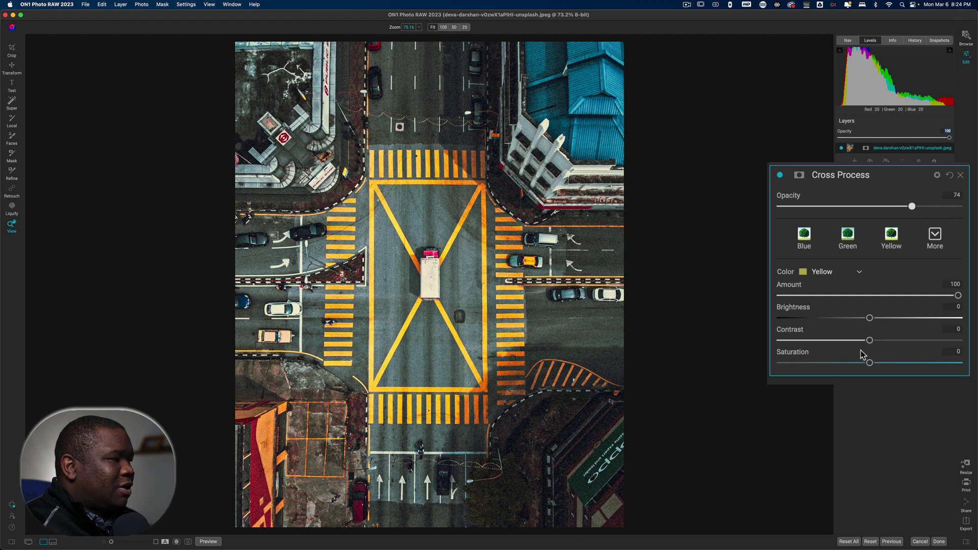
pyautogui.moveTo(870, 341); pyautogui.dragTo(922, 340)
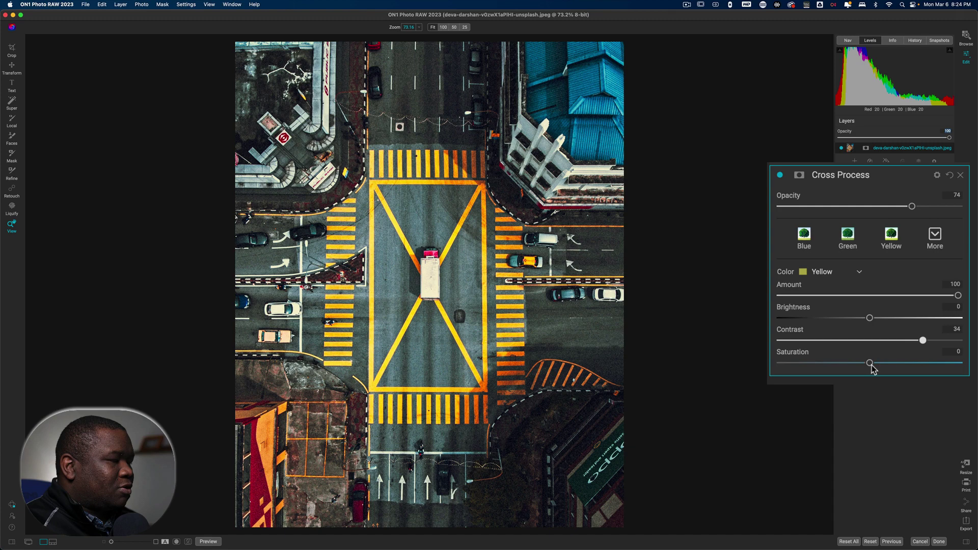
pyautogui.moveTo(869, 362)
pyautogui.mouseDown()
pyautogui.moveTo(922, 363)
pyautogui.moveTo(909, 363)
pyautogui.mouseUp()
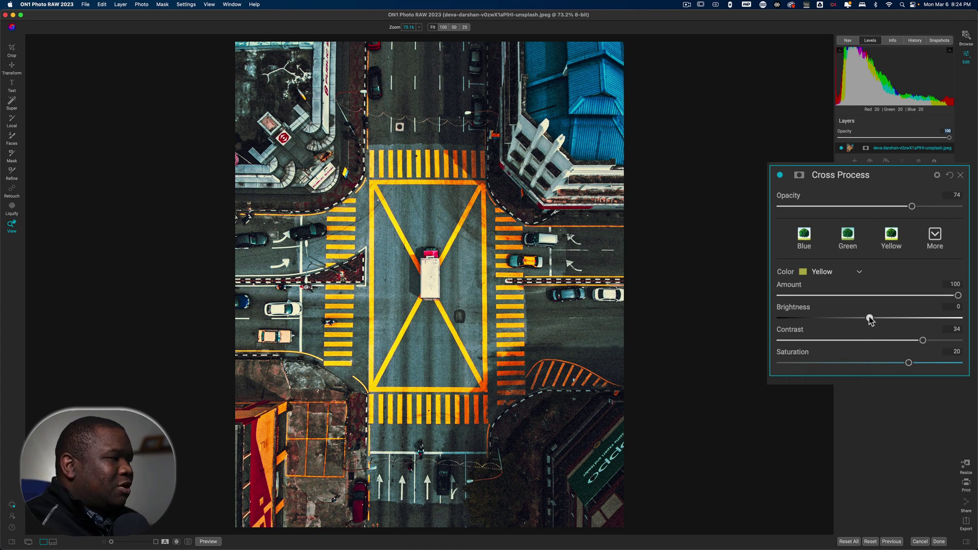
pyautogui.moveTo(870, 318); pyautogui.dragTo(857, 318)
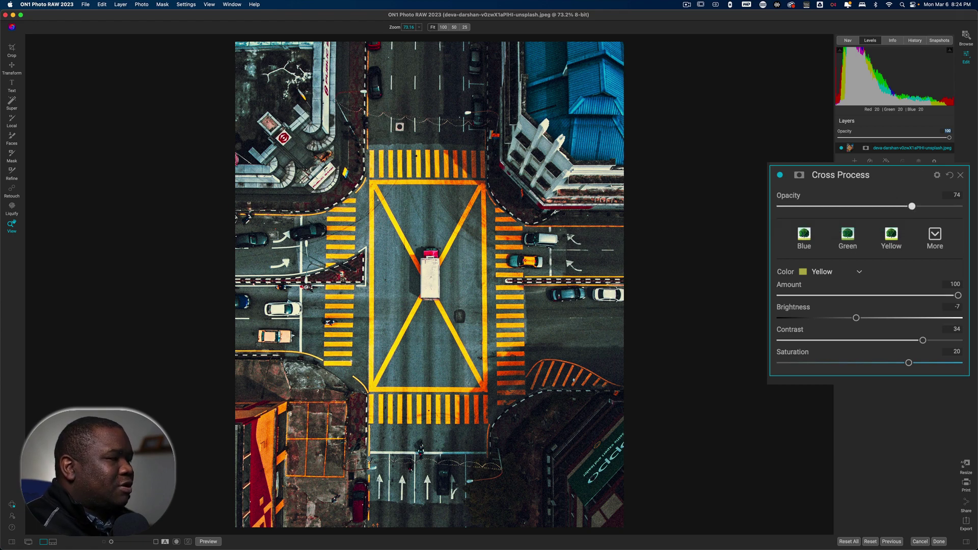
# Compare the yellow Cross Process edit with the original, then return to the filter browser
pyautogui.press('\\')
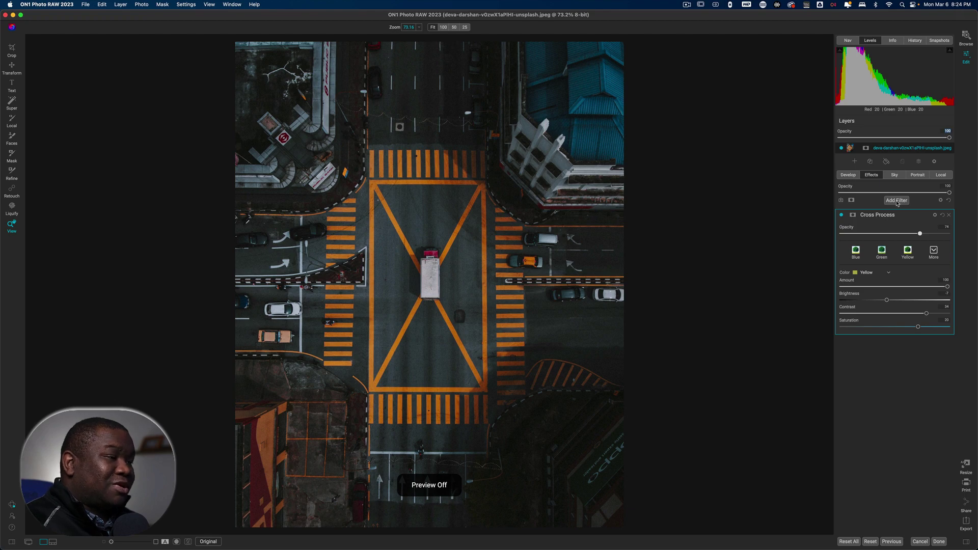
pyautogui.press('\\')
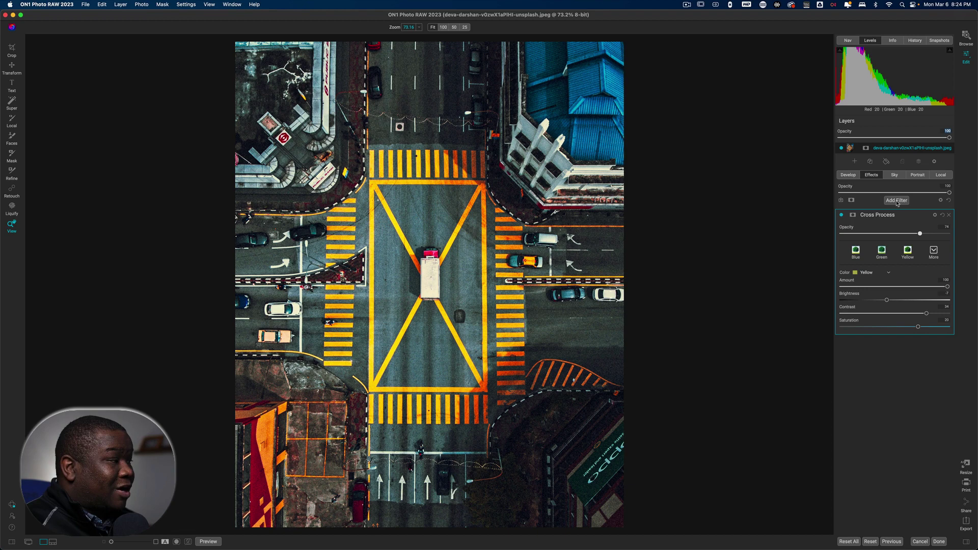
pyautogui.click(897, 200)
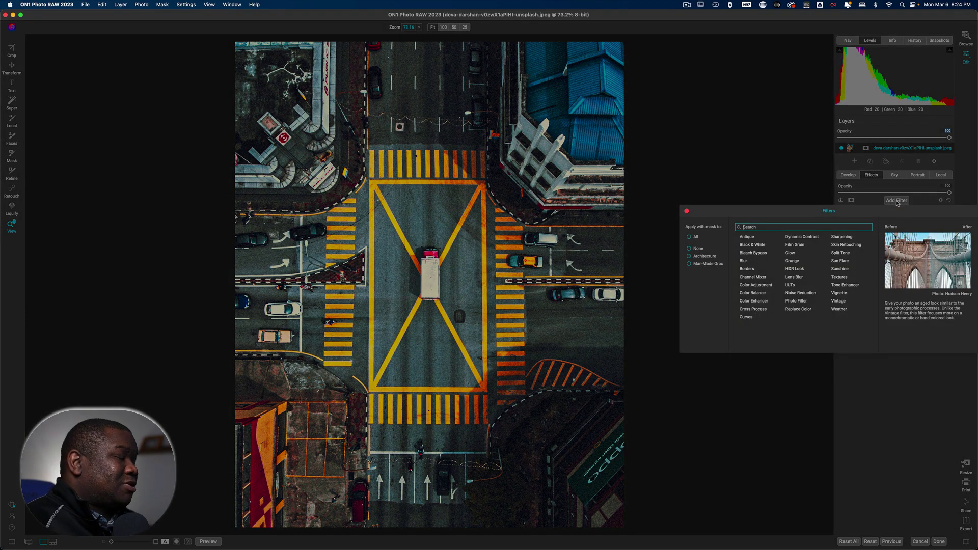
# Add a Grunge filter with the Dark Movie preset and briefly check its blending options
pyautogui.click(795, 262)
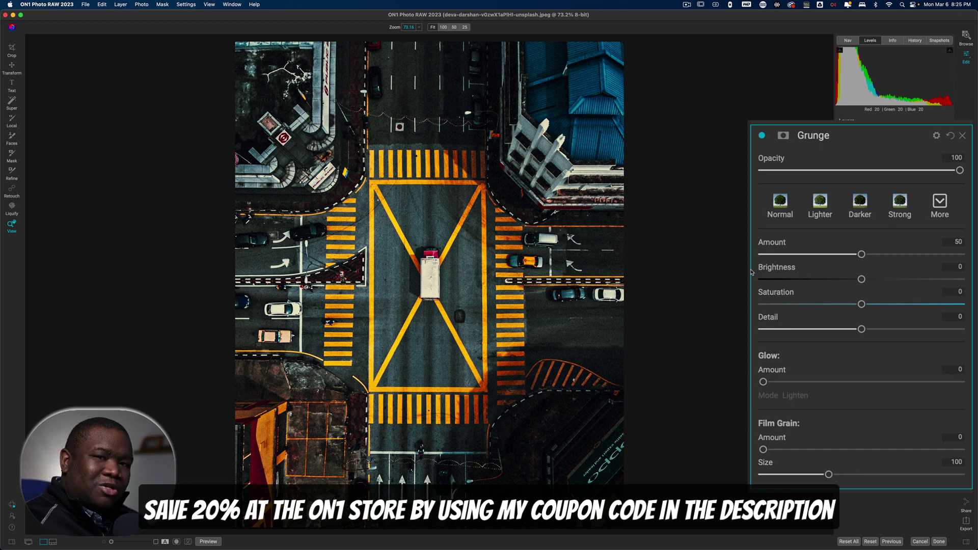
pyautogui.click(941, 205)
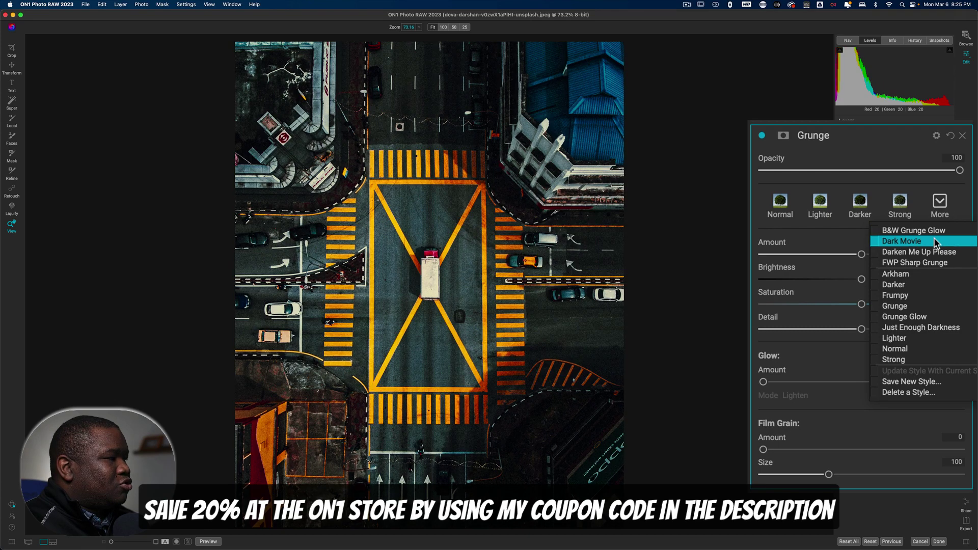
pyautogui.click(936, 241)
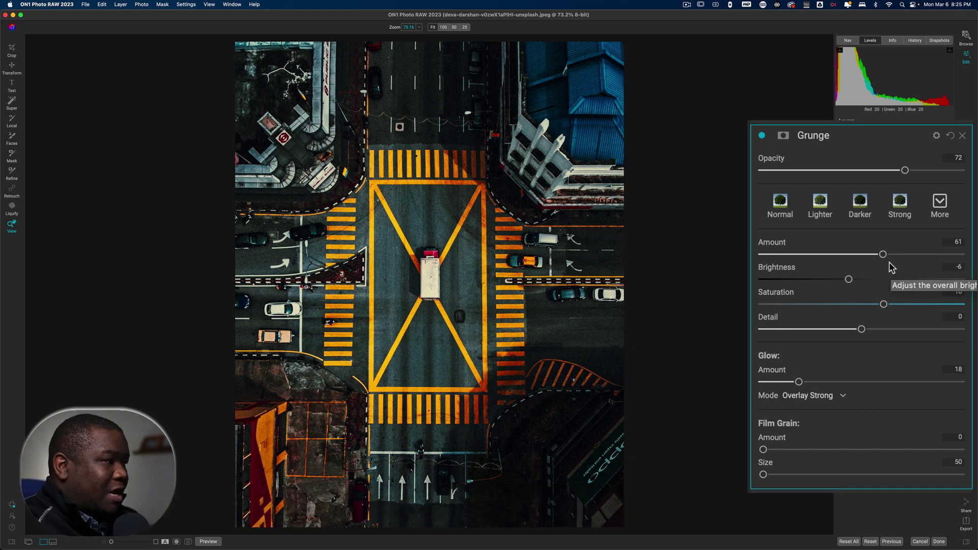
pyautogui.click(936, 135)
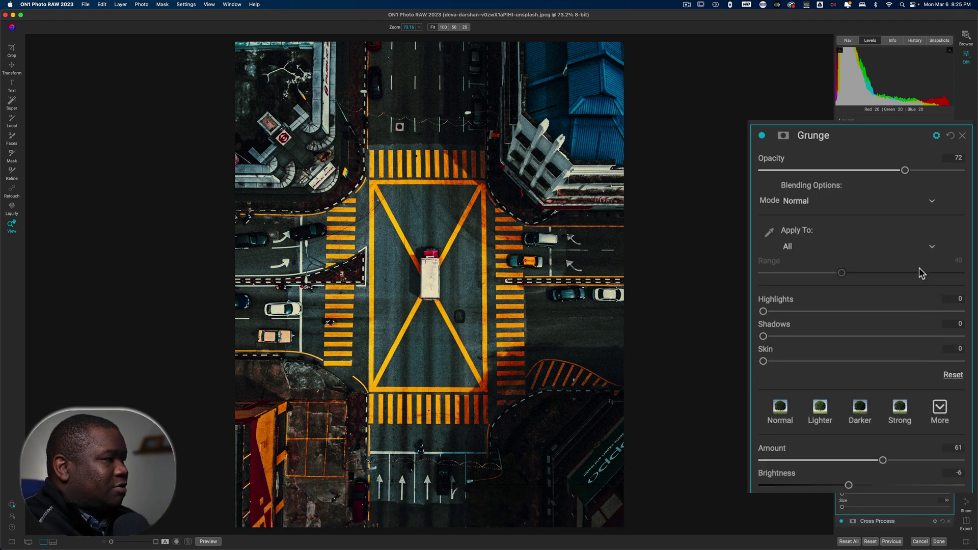
pyautogui.click(936, 135)
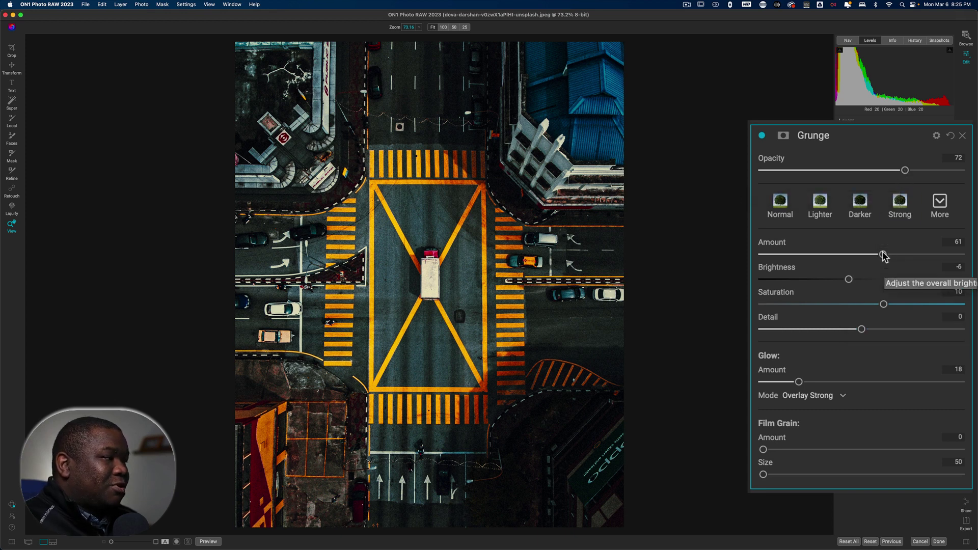
# Lower the street photo's Grunge opacity to 42 and its amount to 52
pyautogui.moveTo(905, 170); pyautogui.dragTo(845, 171)
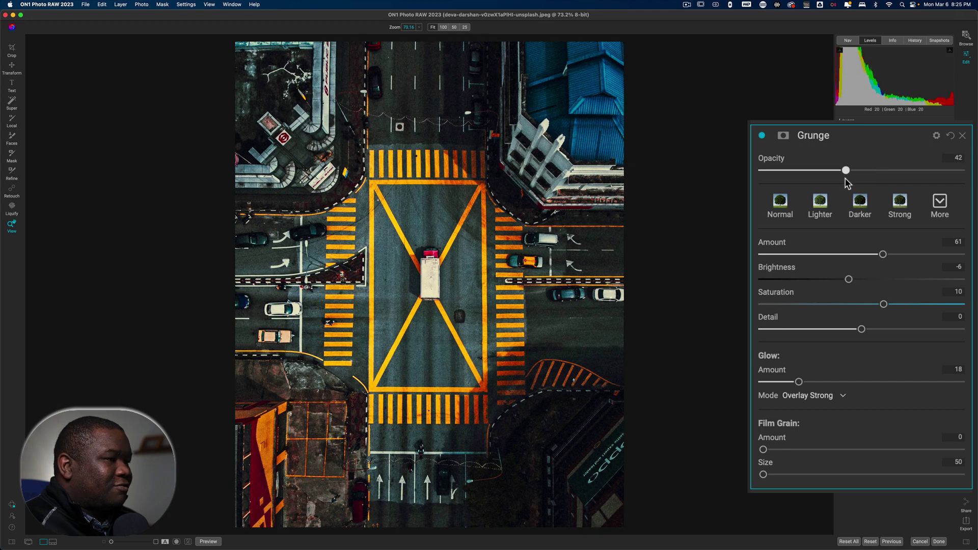
pyautogui.moveTo(883, 254); pyautogui.dragTo(868, 254)
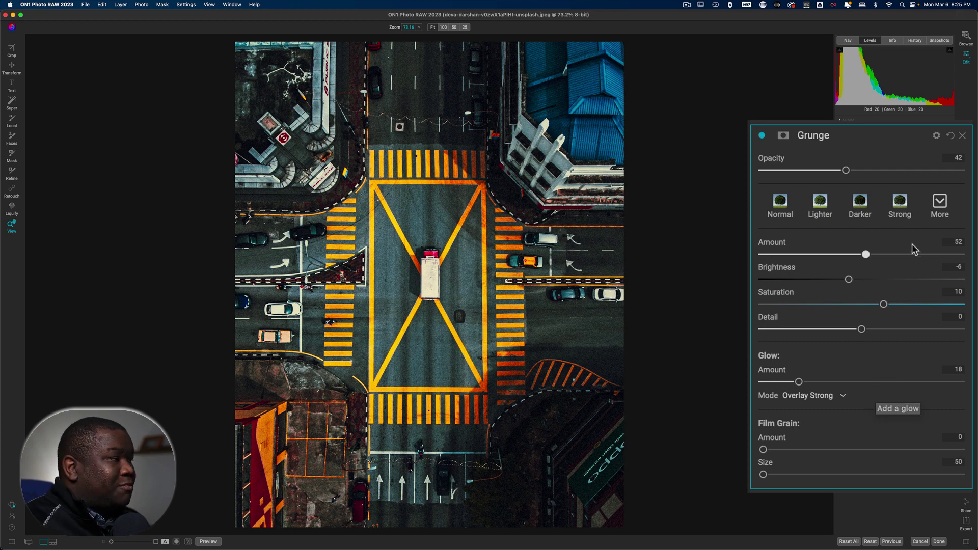
# Save the current Grunge settings from the More menu as a custom style named 'Style 2'
pyautogui.click(941, 205)
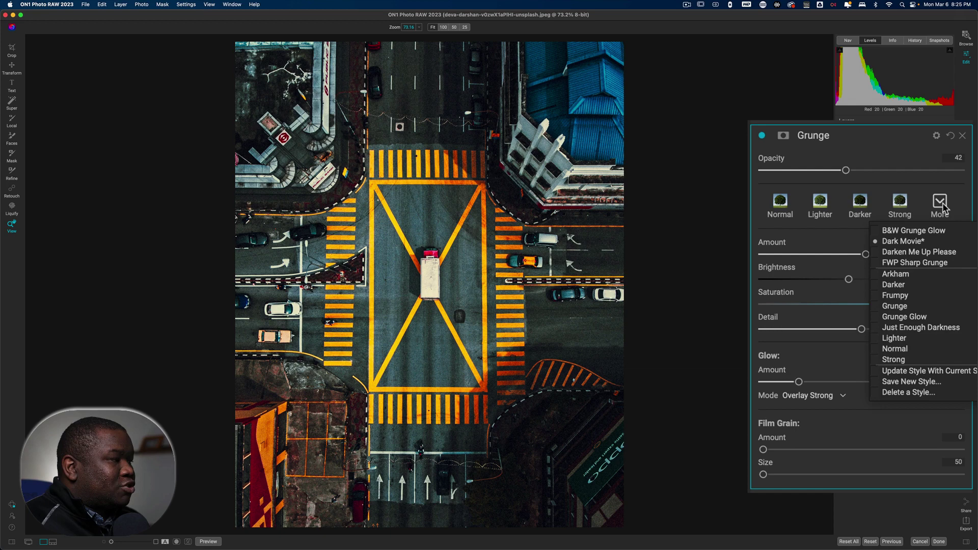
pyautogui.click(944, 383)
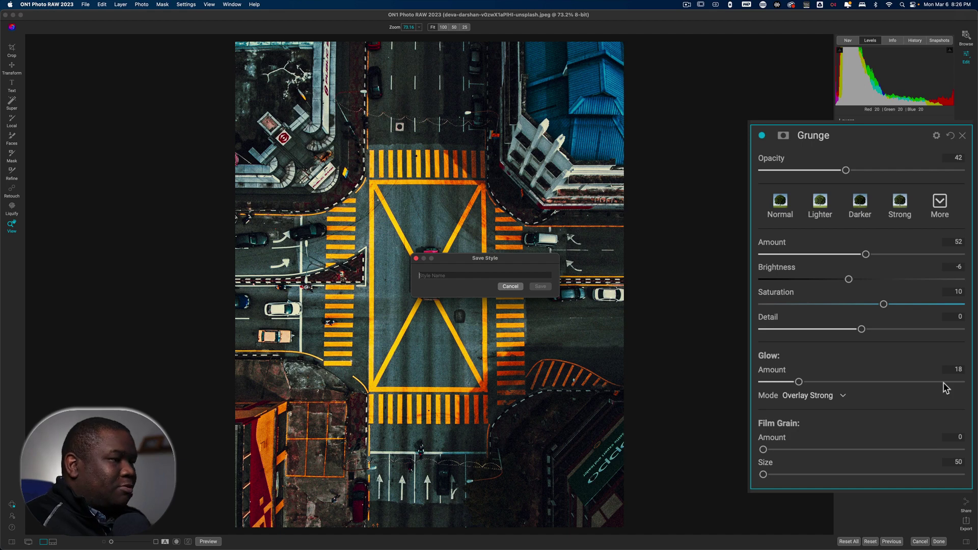
pyautogui.write('S')
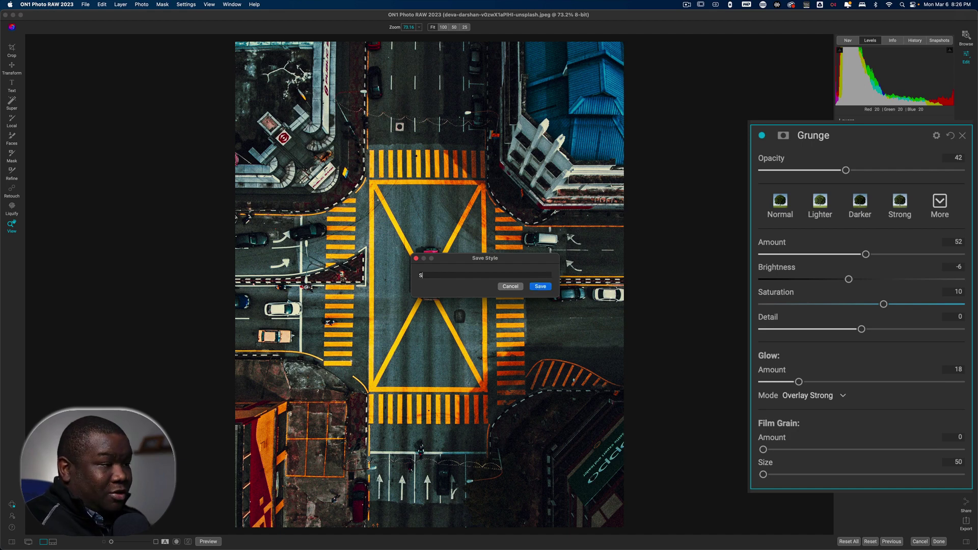
pyautogui.write('tyle 21')
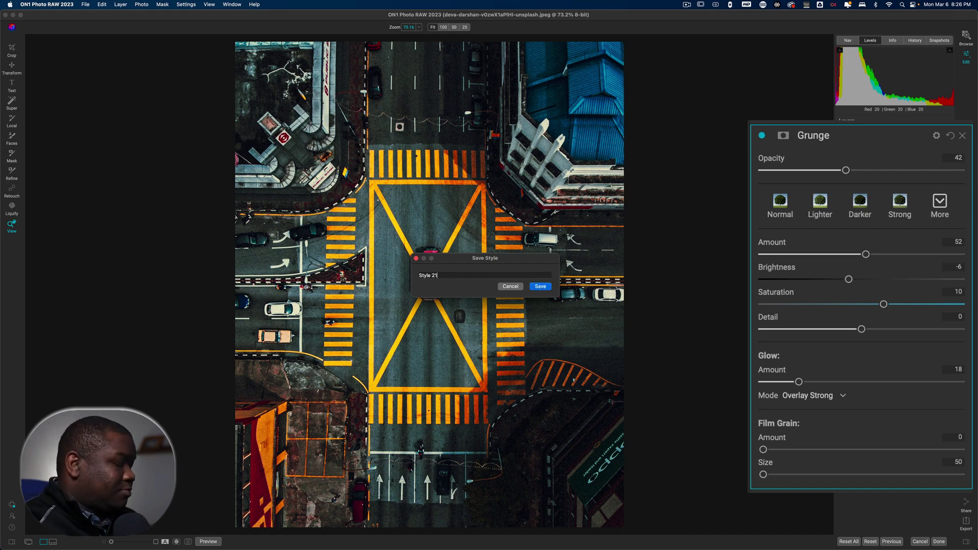
pyautogui.press('BackSpace')
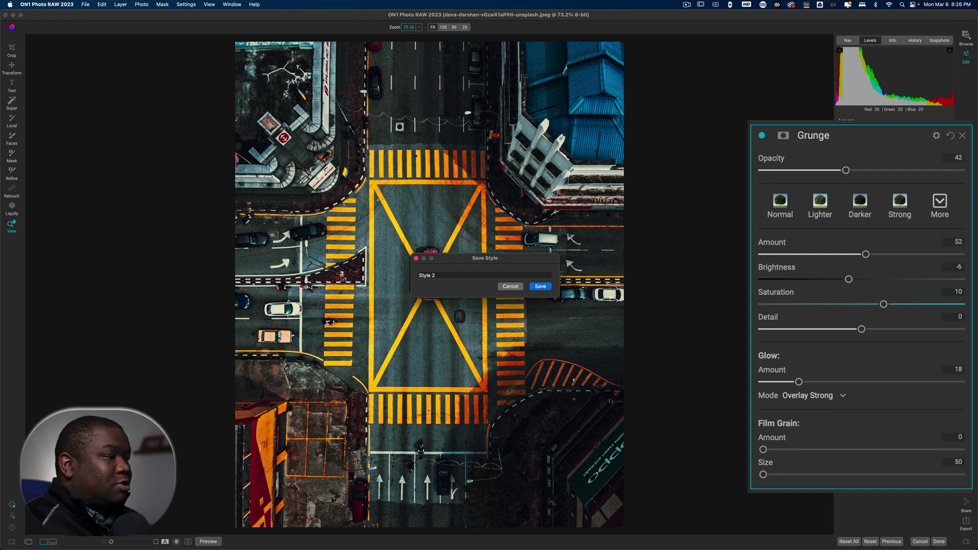
pyautogui.click(541, 286)
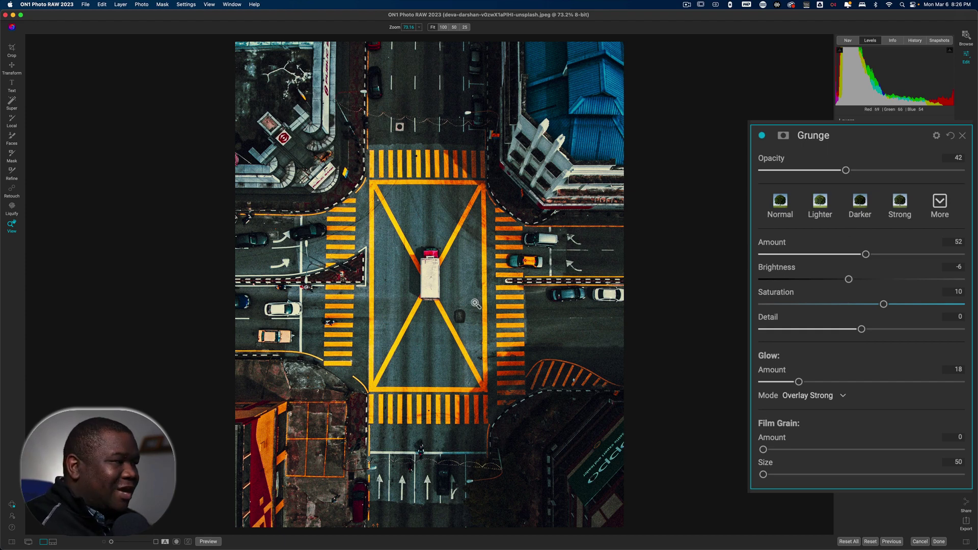
pyautogui.click(942, 205)
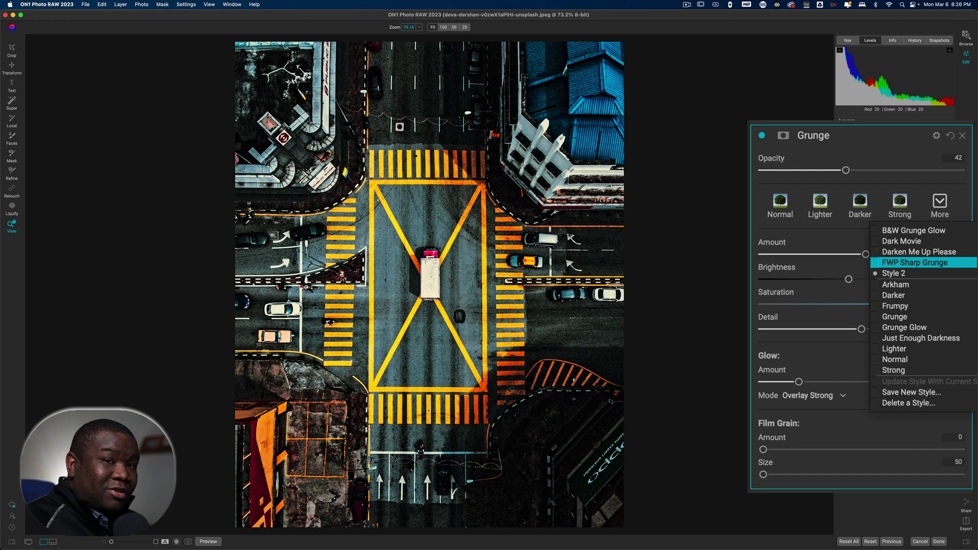
pyautogui.click(811, 238)
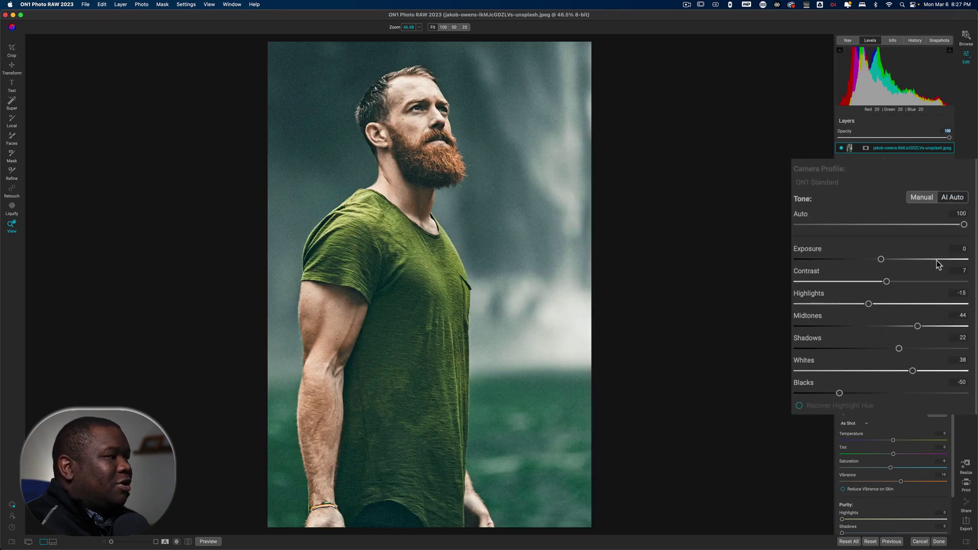
# Dial the portrait's Auto tone back from 100 to 50 and show the Effects panel
pyautogui.moveTo(963, 225); pyautogui.dragTo(880, 228)
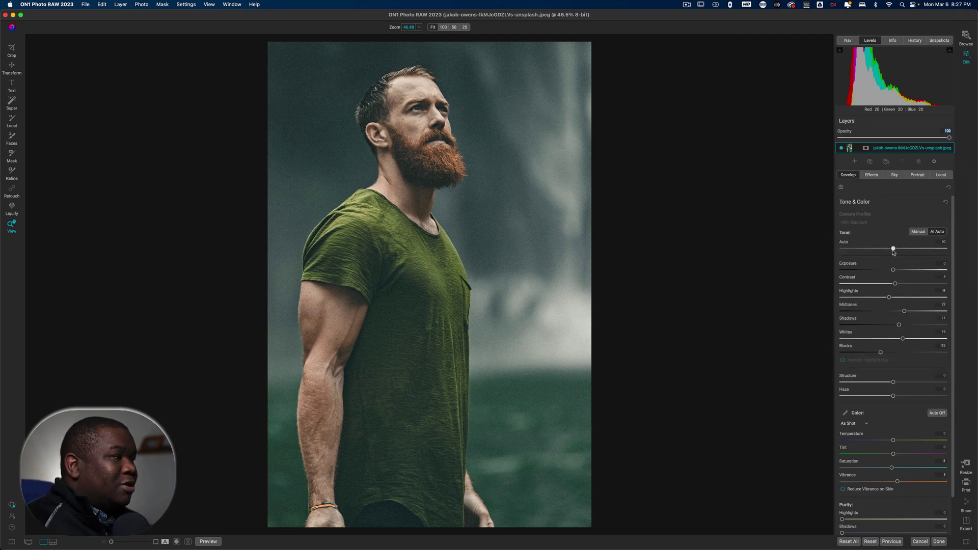
pyautogui.click(871, 175)
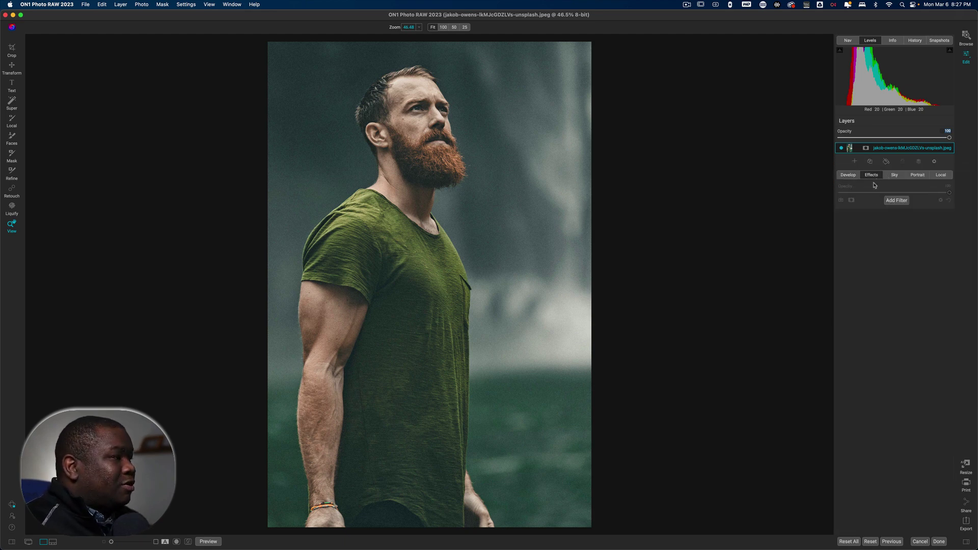
# Add an Antique filter at 41 opacity and toggle it to compare
pyautogui.click(896, 200)
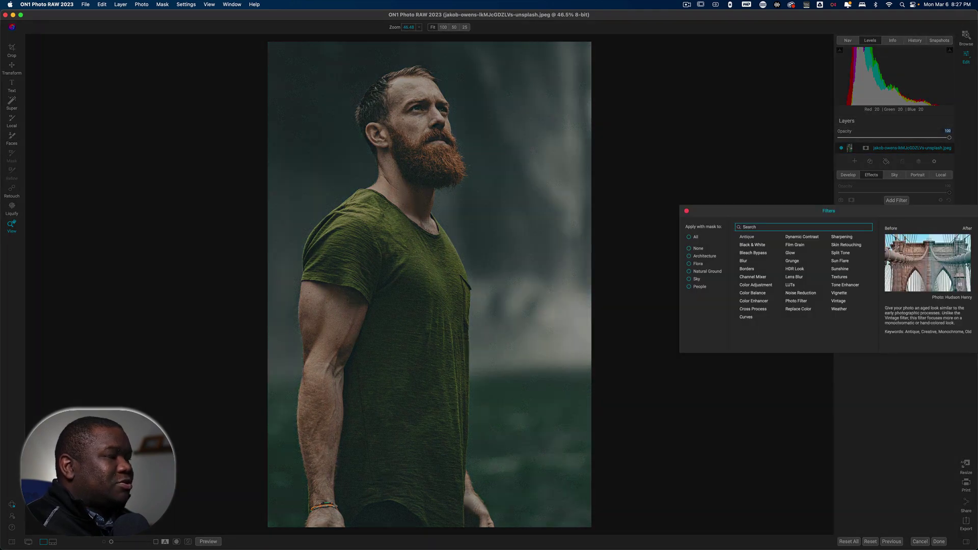
pyautogui.click(747, 237)
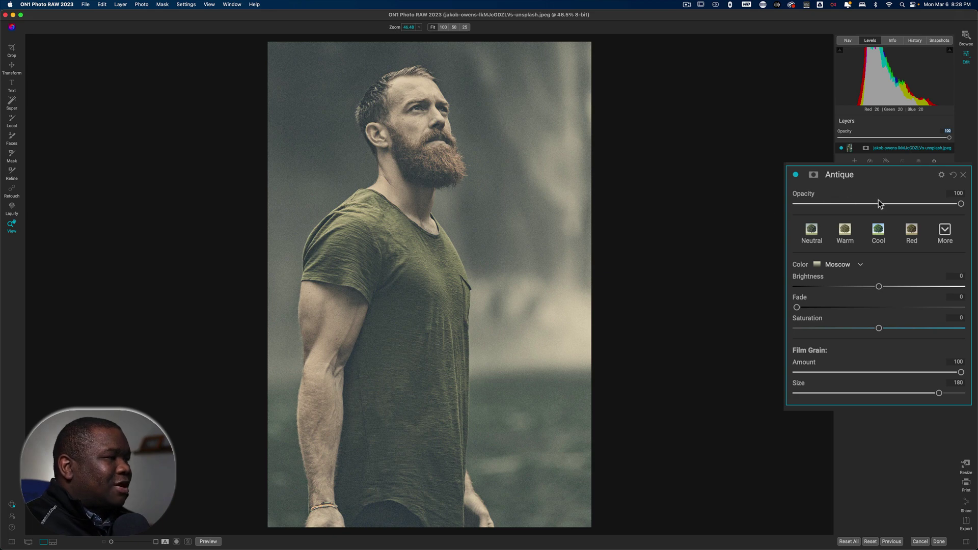
pyautogui.click(864, 204)
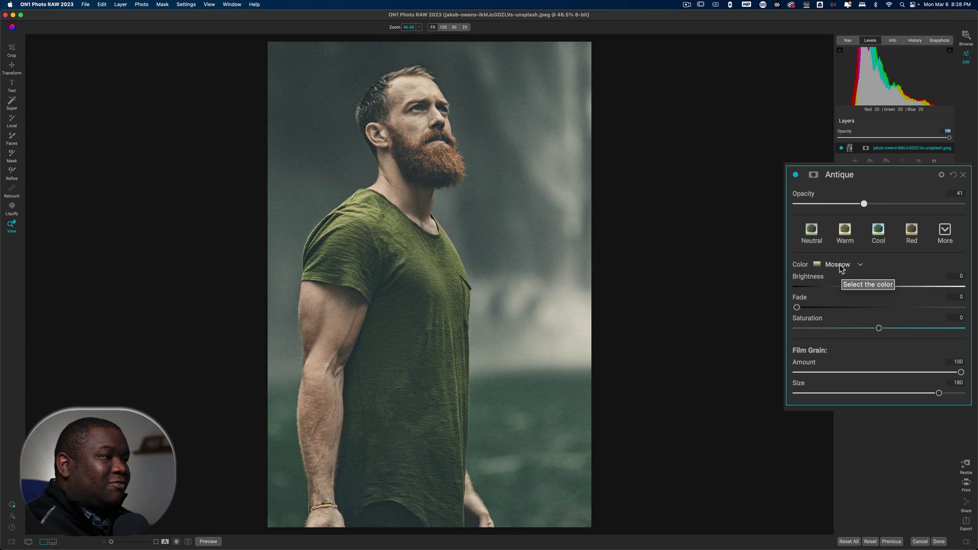
pyautogui.click(796, 175)
pyautogui.click(795, 175)
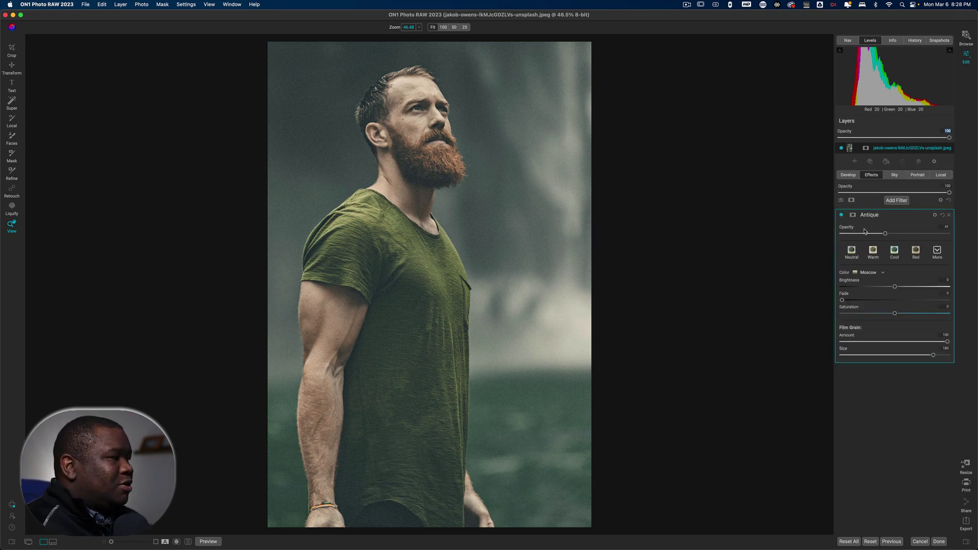
# Add a Warm Split Tone at 79 opacity and compare against the original
pyautogui.click(890, 218)
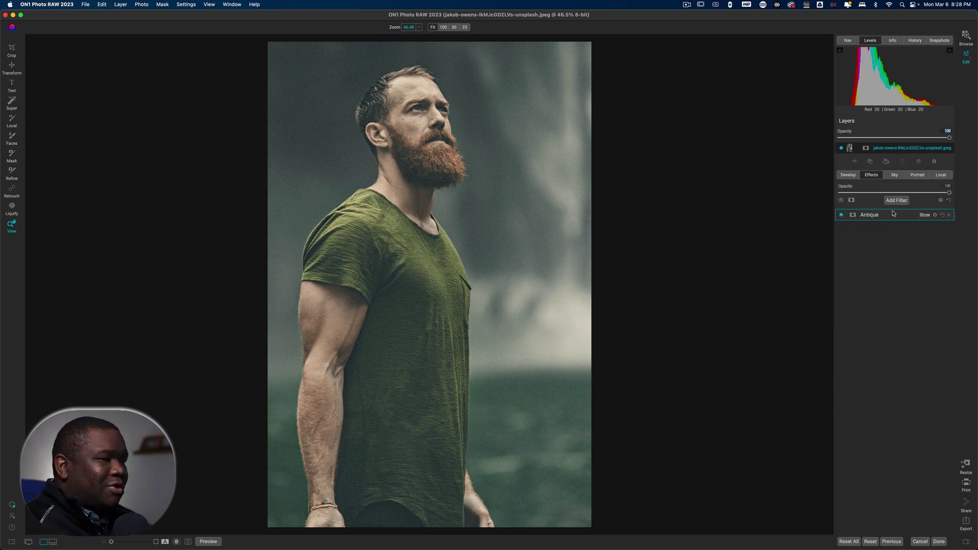
pyautogui.click(896, 201)
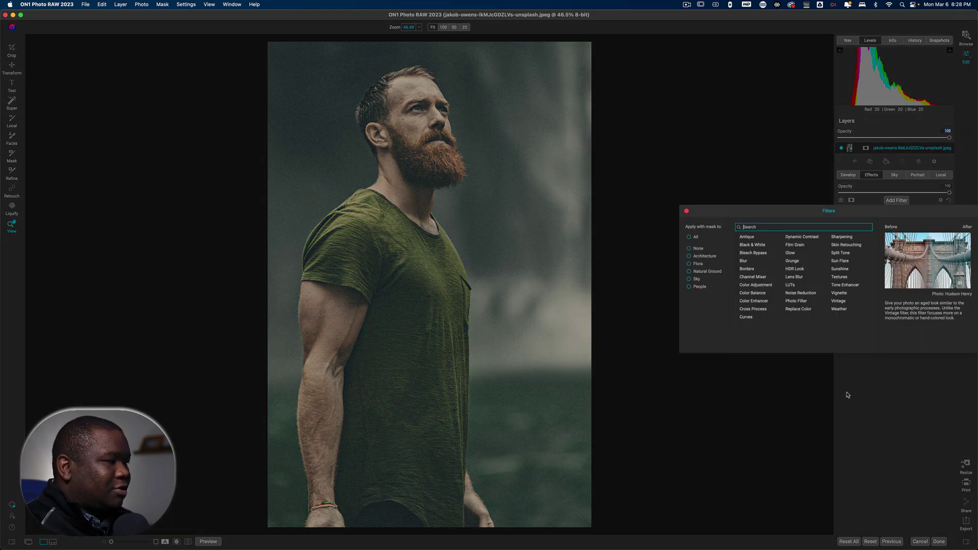
pyautogui.click(840, 253)
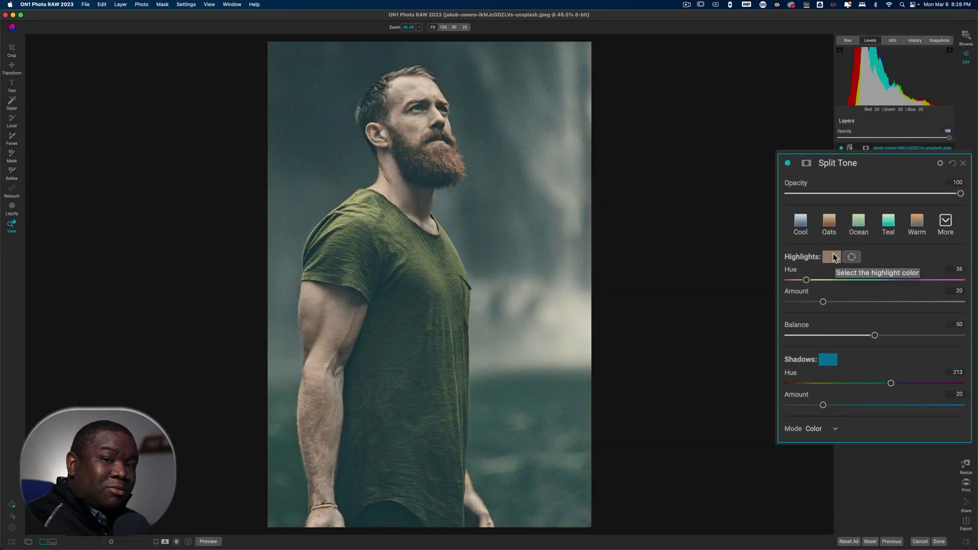
pyautogui.click(918, 226)
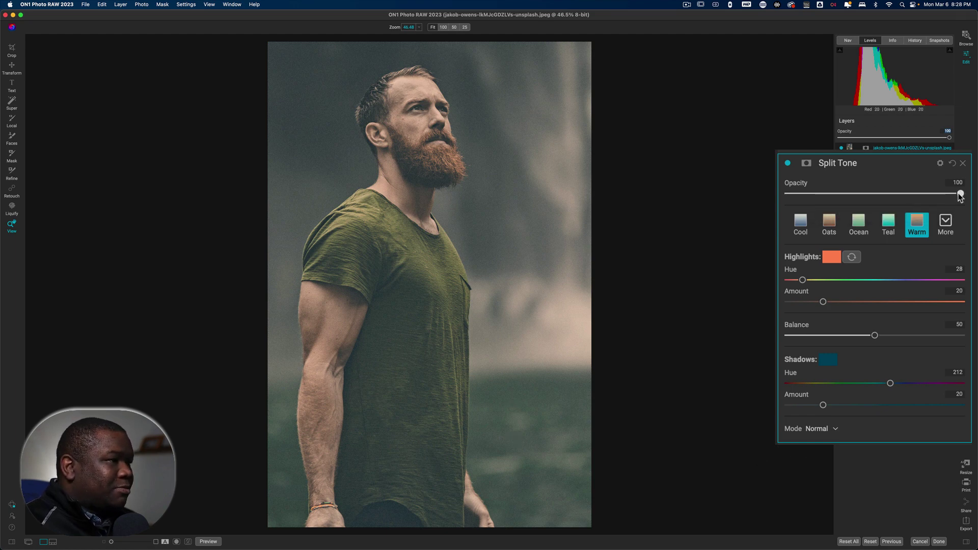
pyautogui.moveTo(960, 193); pyautogui.dragTo(923, 197)
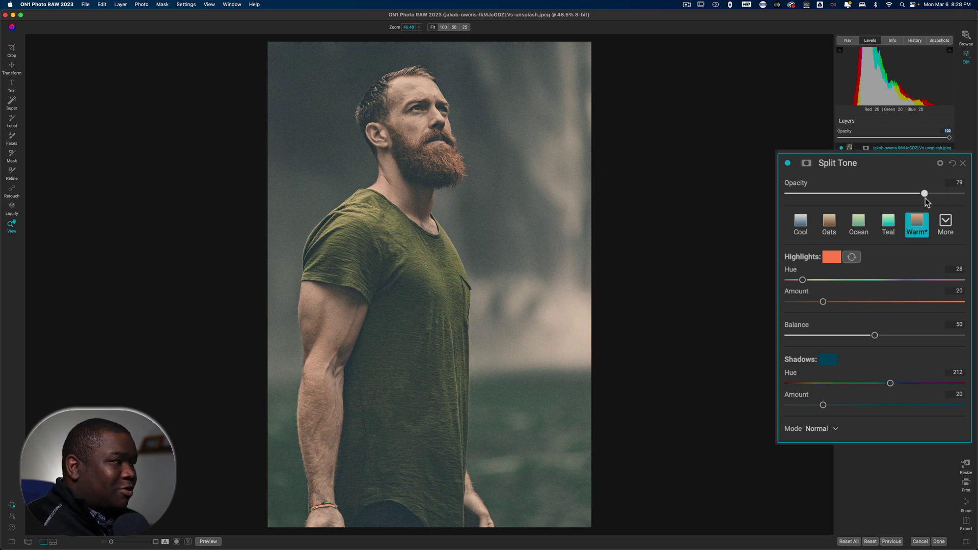
pyautogui.press('\\')
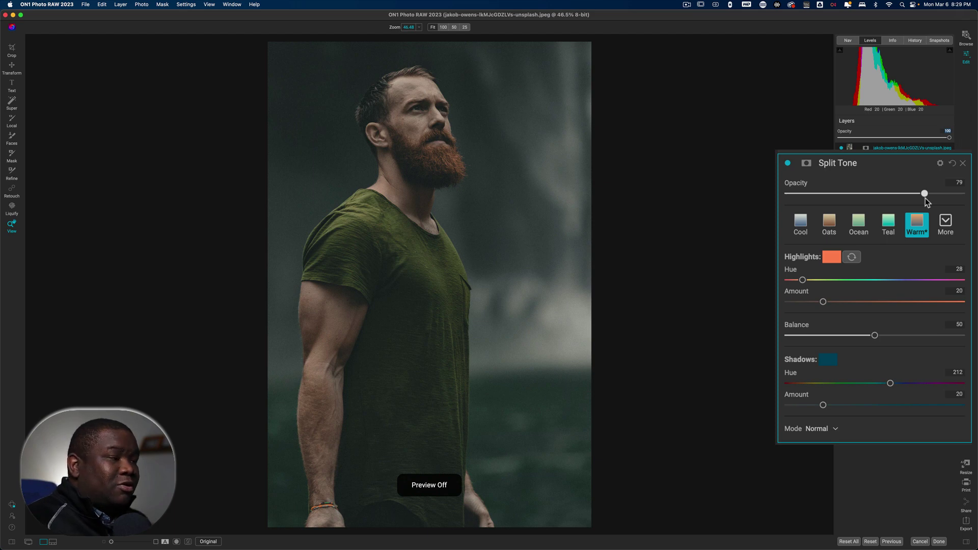
pyautogui.press('\\')
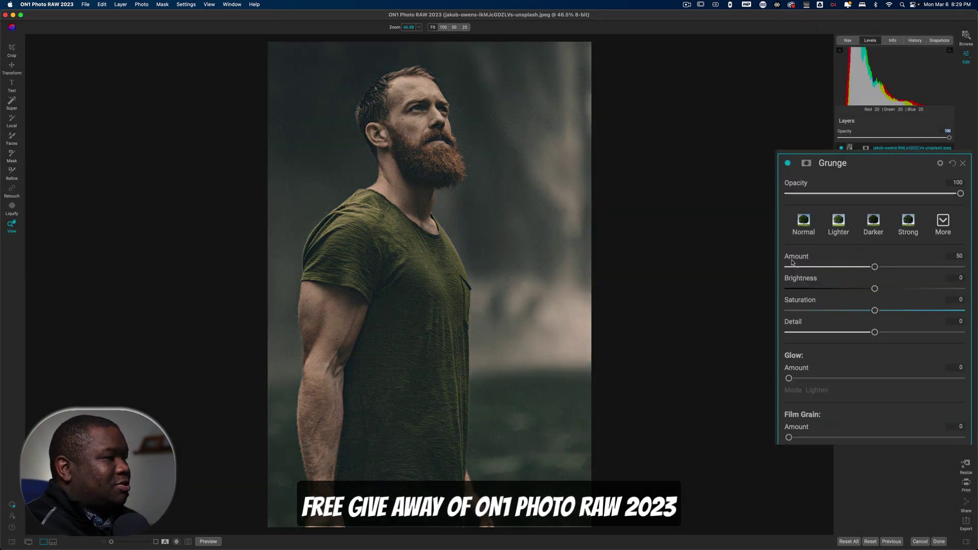
# Apply the Darken Me Up Please grunge preset with opacity 53, brightness 2, glow 40
pyautogui.click(943, 226)
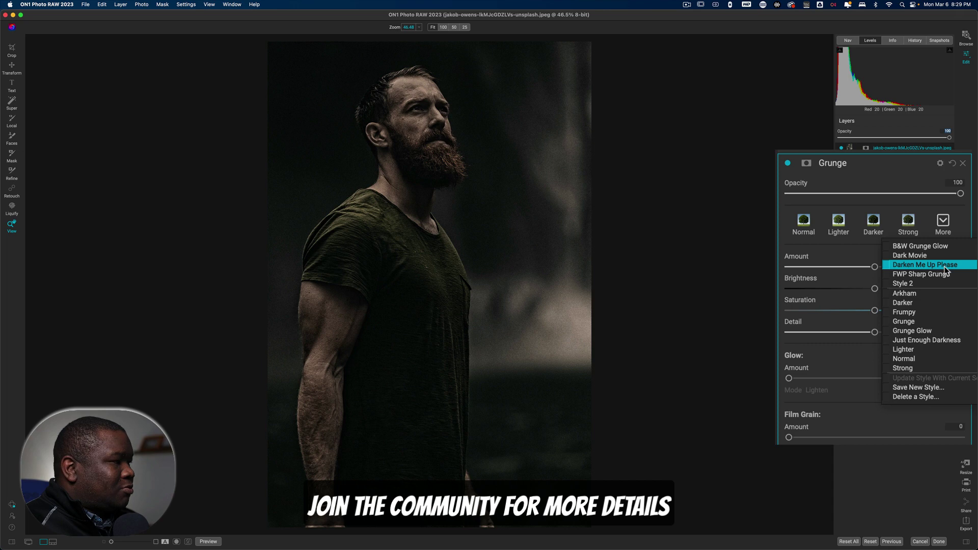
pyautogui.click(945, 266)
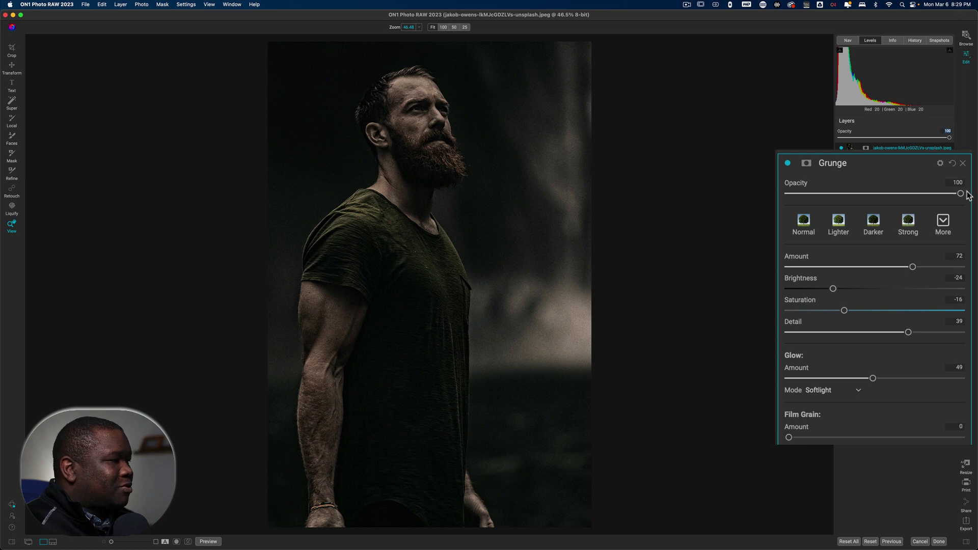
pyautogui.moveTo(961, 194); pyautogui.dragTo(888, 194)
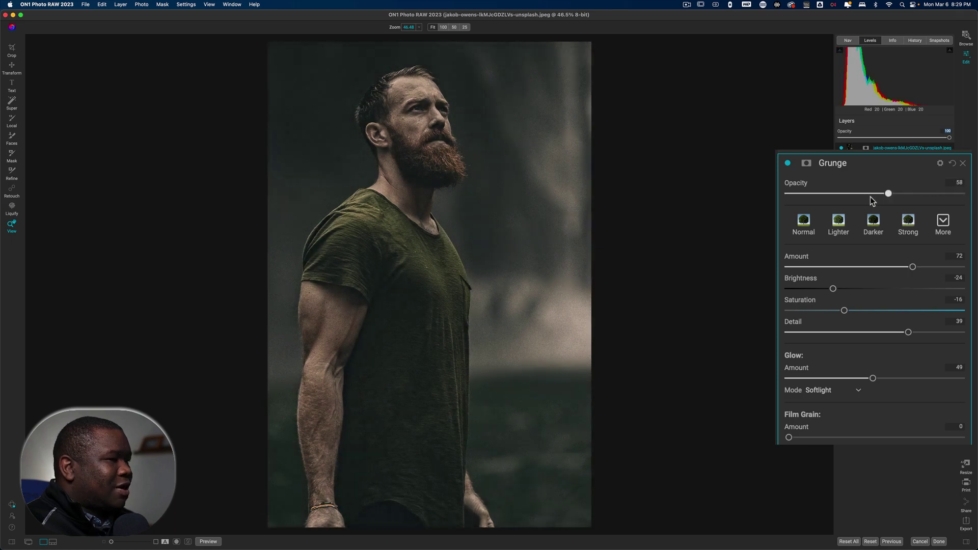
pyautogui.moveTo(888, 193); pyautogui.dragTo(881, 194)
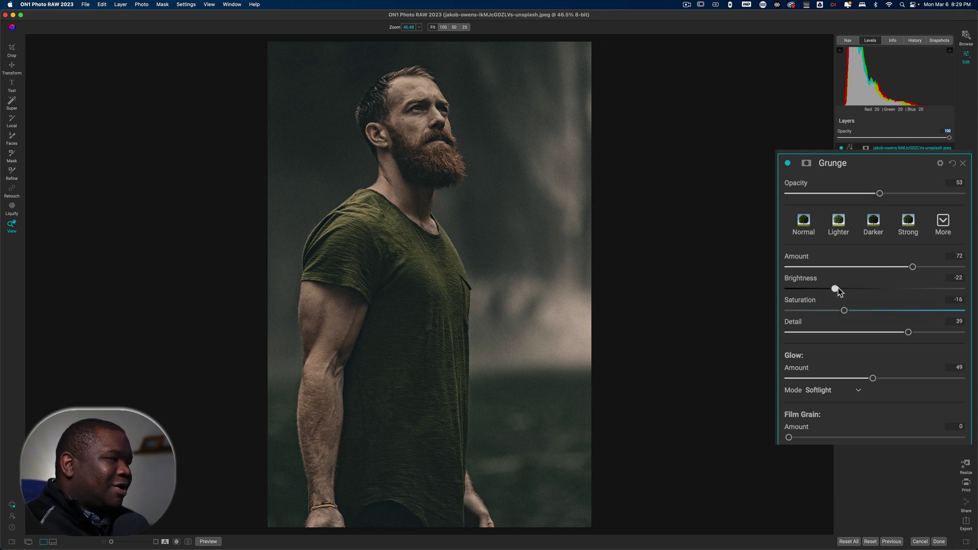
pyautogui.moveTo(833, 289); pyautogui.dragTo(877, 289)
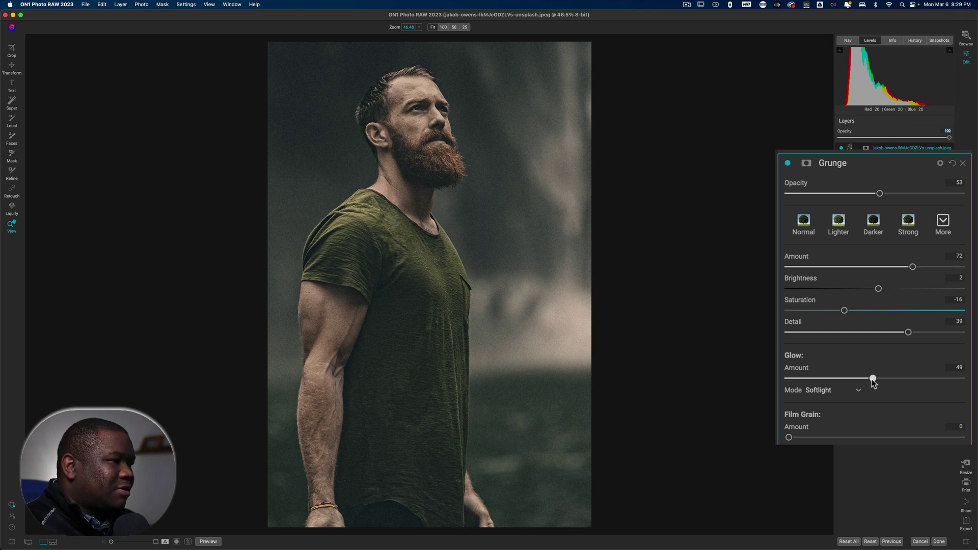
pyautogui.moveTo(872, 378); pyautogui.dragTo(857, 379)
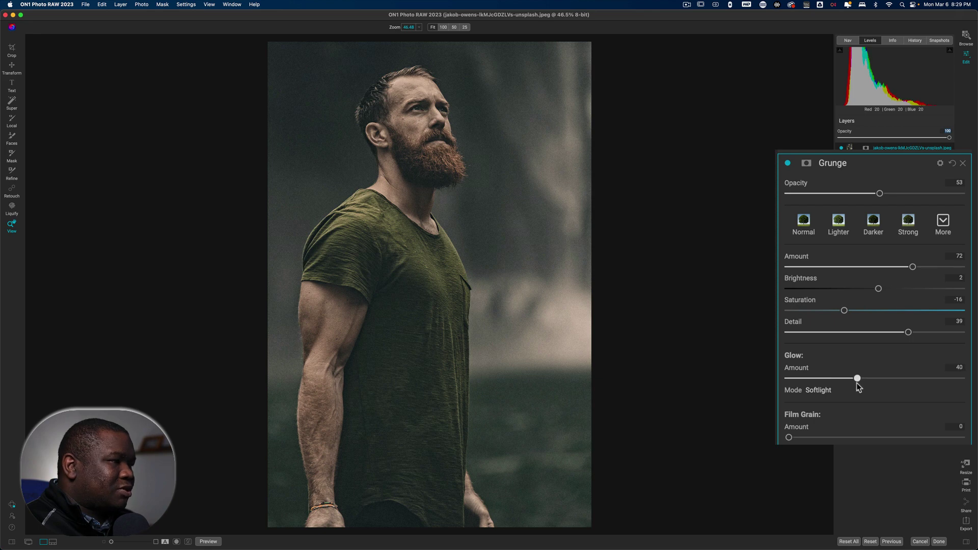
pyautogui.click(788, 163)
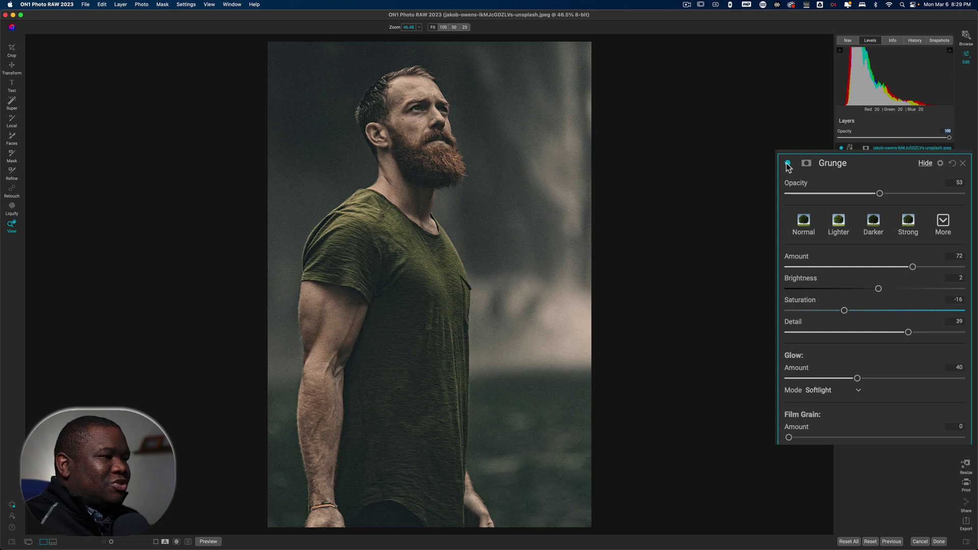
pyautogui.press('\\')
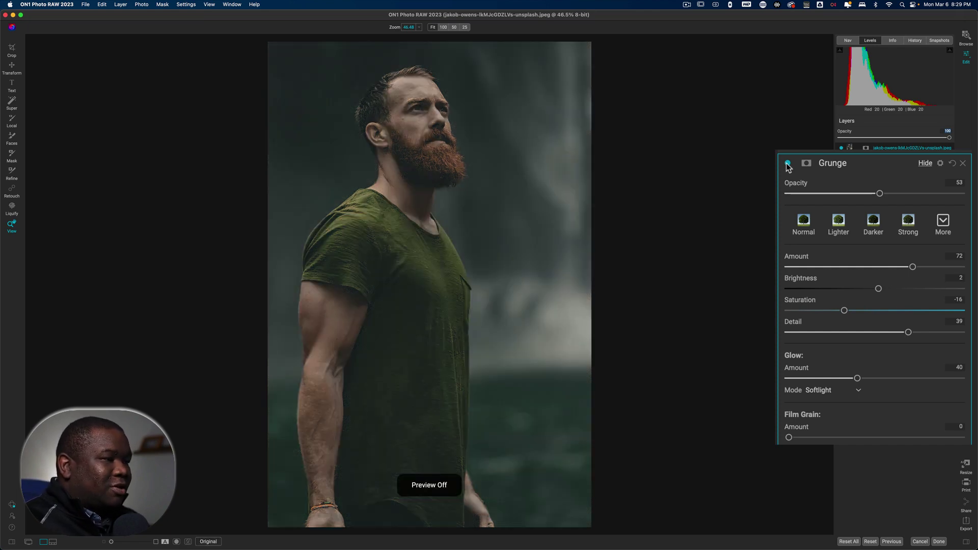
# Lower Grunge Saturation from -16 to -40, comparing against the original photo
pyautogui.press('\\')
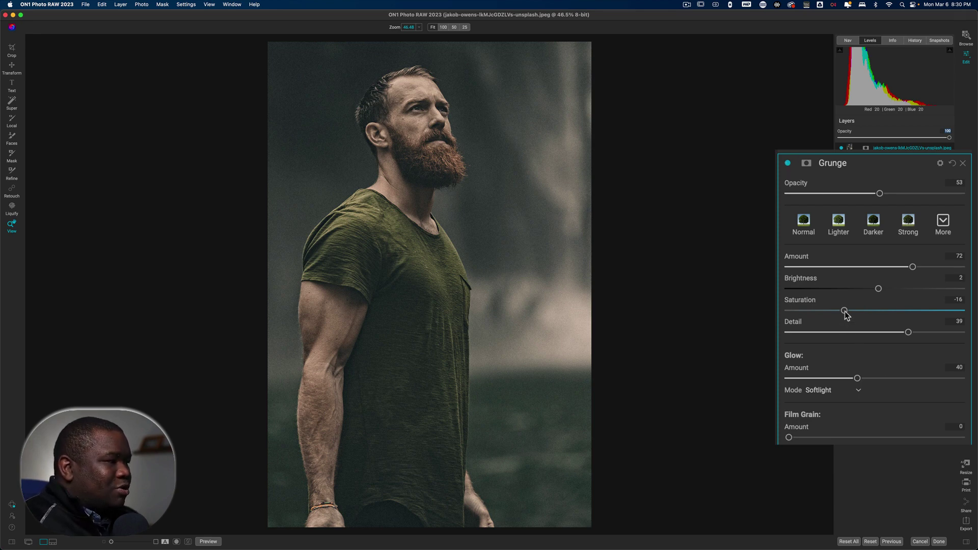
pyautogui.moveTo(844, 312); pyautogui.dragTo(815, 311)
pyautogui.moveTo(814, 310); pyautogui.dragTo(811, 311)
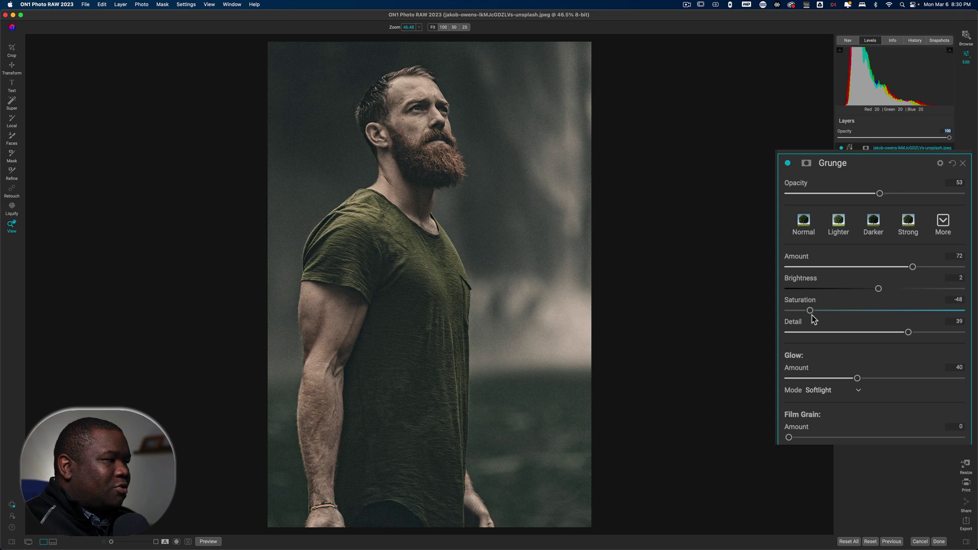
pyautogui.moveTo(810, 311); pyautogui.dragTo(818, 311)
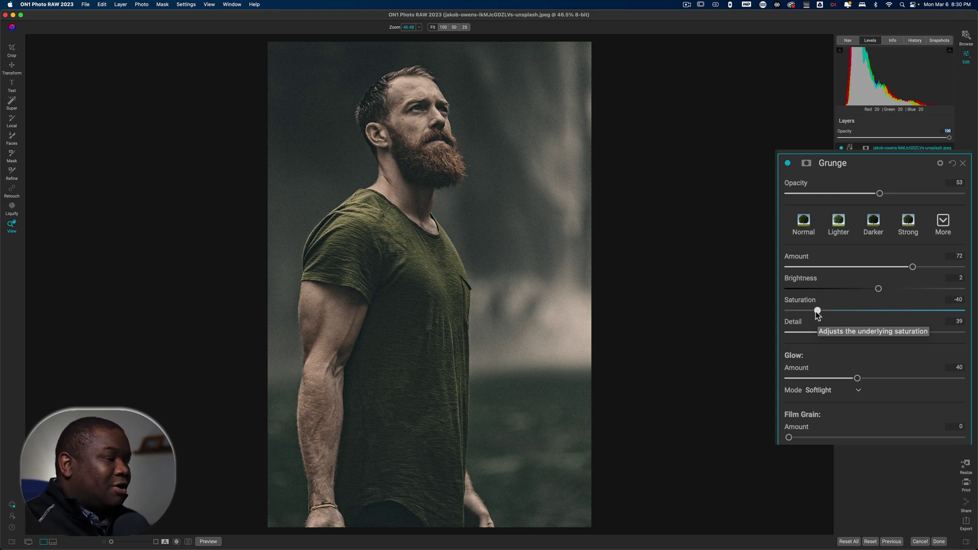
pyautogui.press('\\')
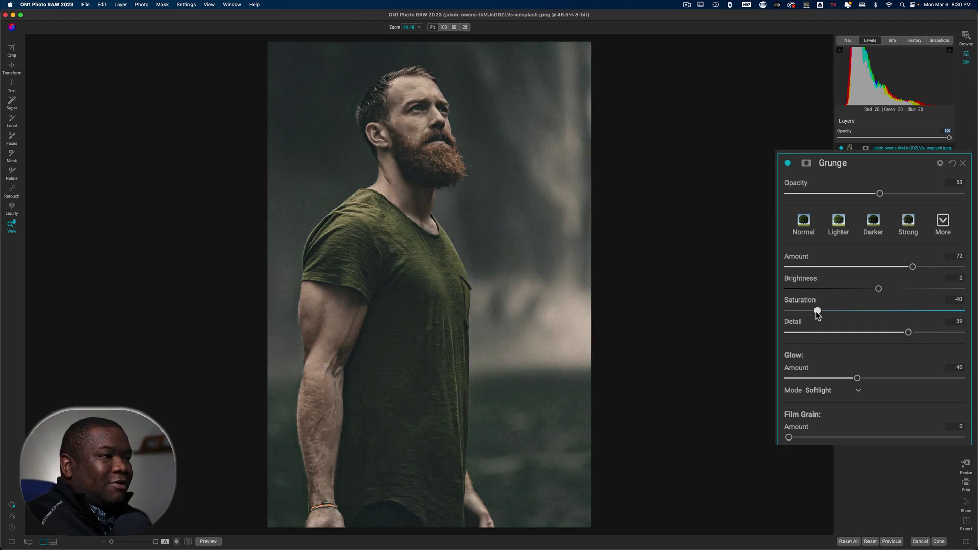